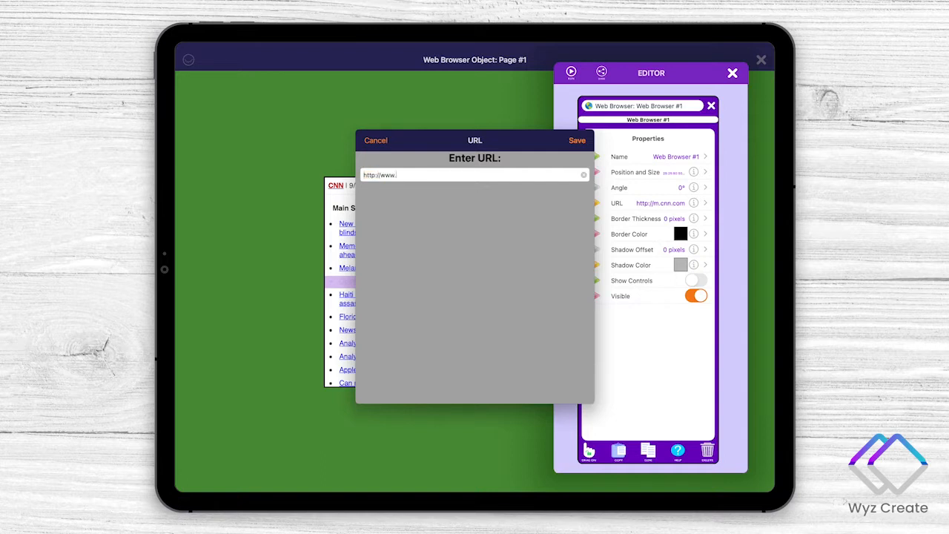
text(wyzcreate.com)
key(Return)
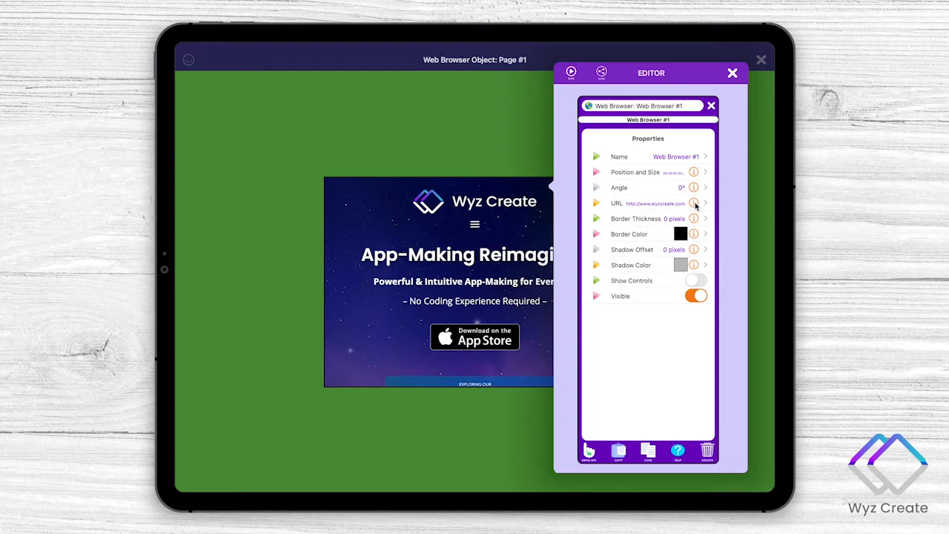
click(694, 203)
click(361, 177)
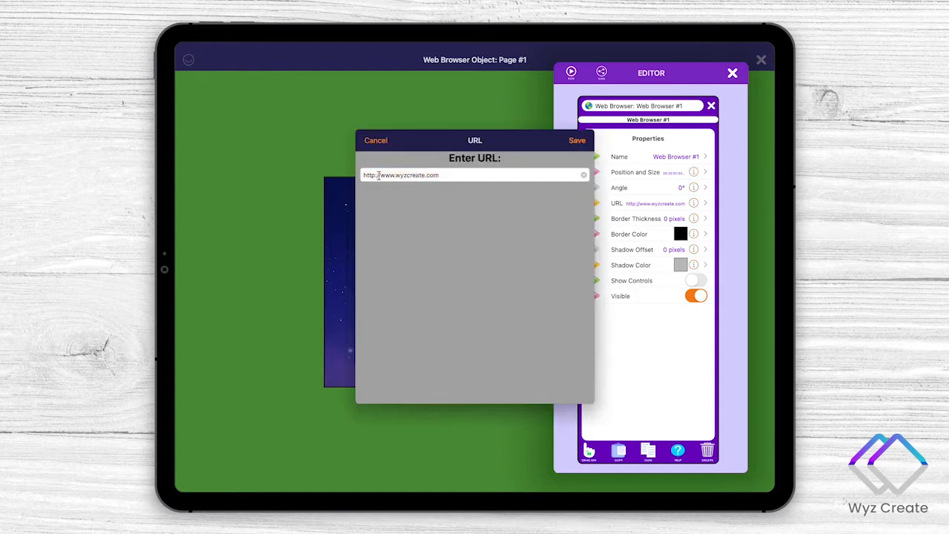
key(BackSpace)
key(BackSpace)
key(BackSpace)
key(BackSpace)
key(BackSpace)
key(BackSpace)
key(BackSpace)
key(Return)
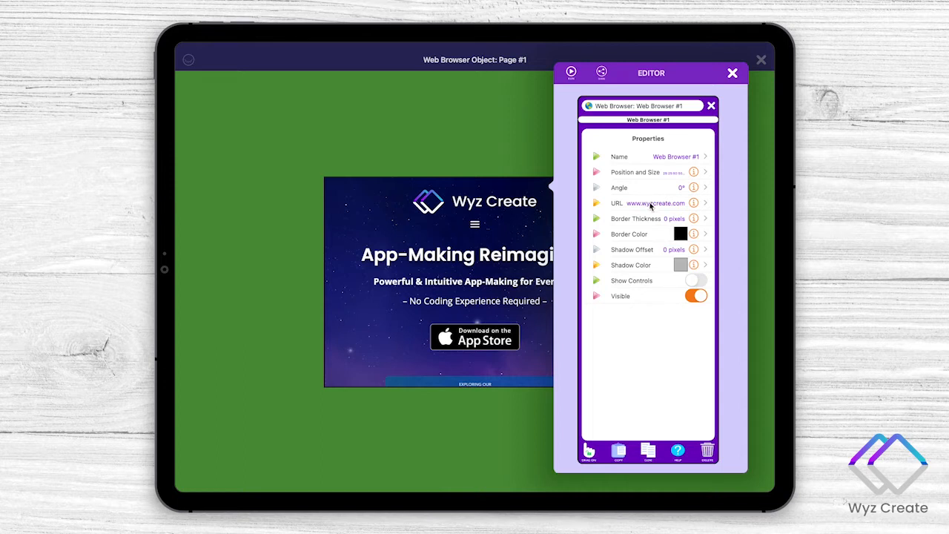
- Clone the Wyz Create web browser and arrange the two browsers side by side across the page's upper half
click(650, 459)
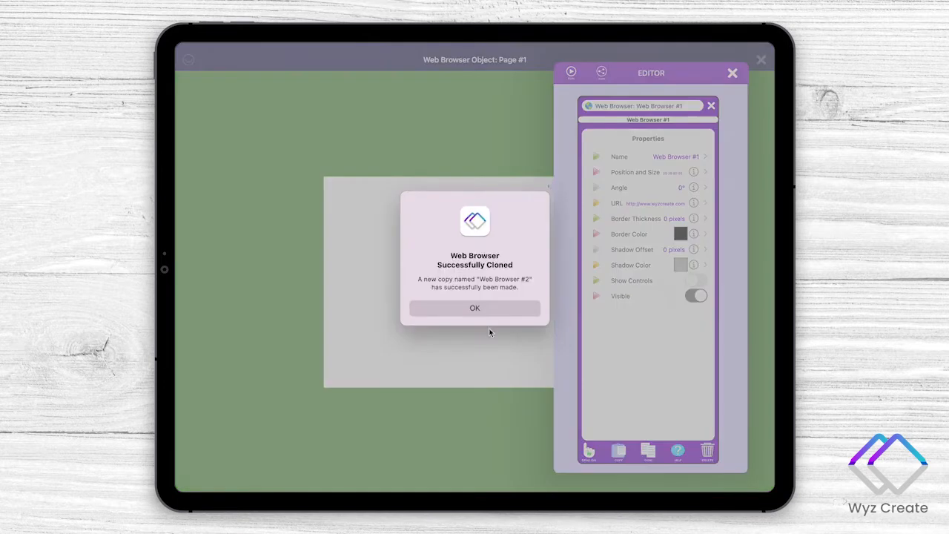
click(480, 317)
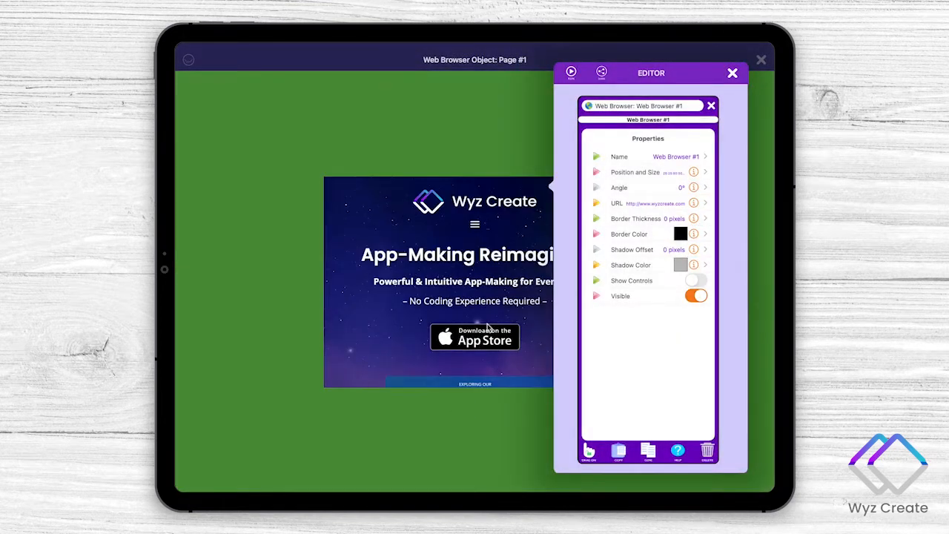
click(407, 236)
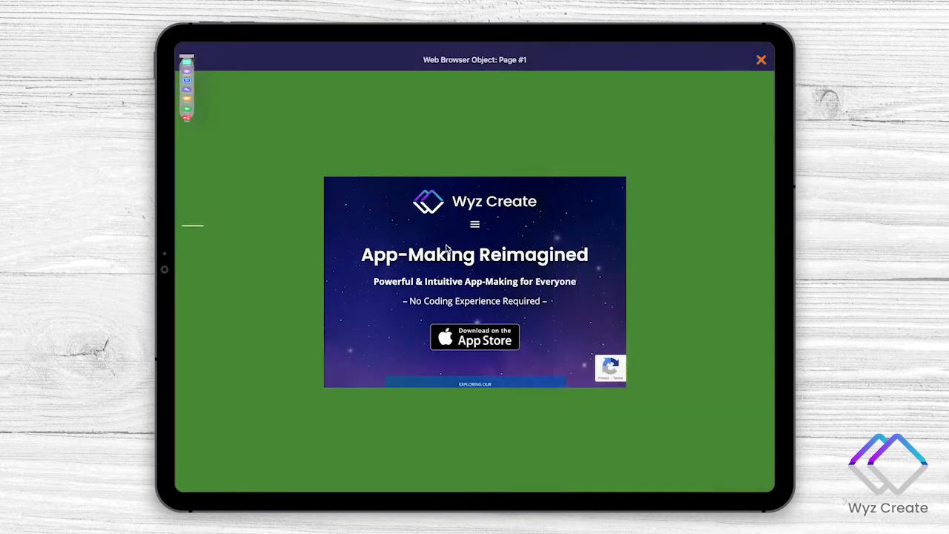
drag(441, 241, 298, 149)
drag(530, 279, 682, 188)
drag(459, 181, 436, 184)
click(516, 193)
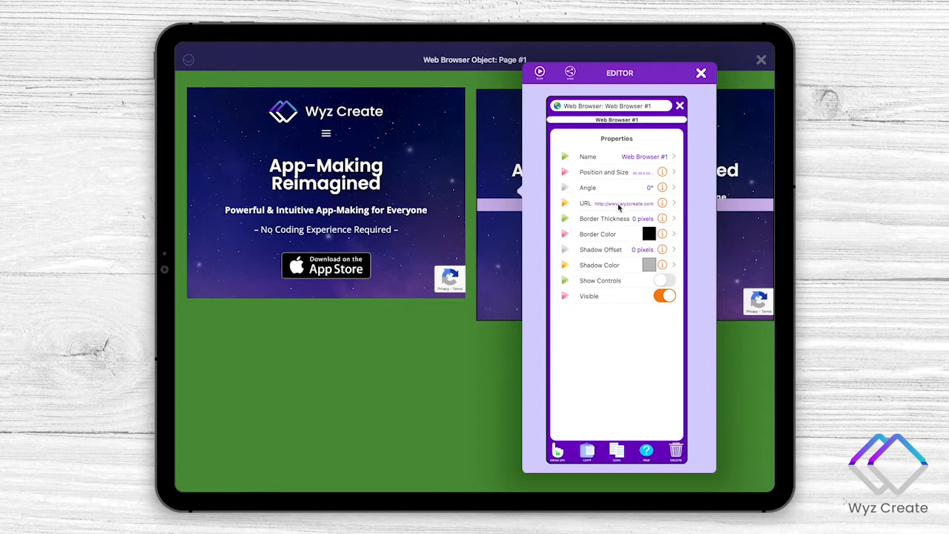
click(618, 207)
key(Right)
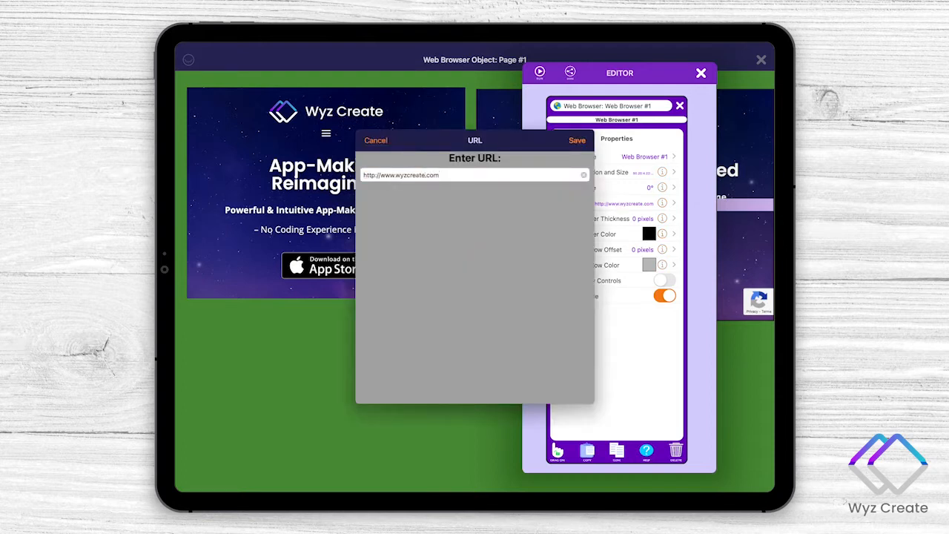
key(alt+shift+Left)
key(BackSpace)
text(amazon)
key(Return)
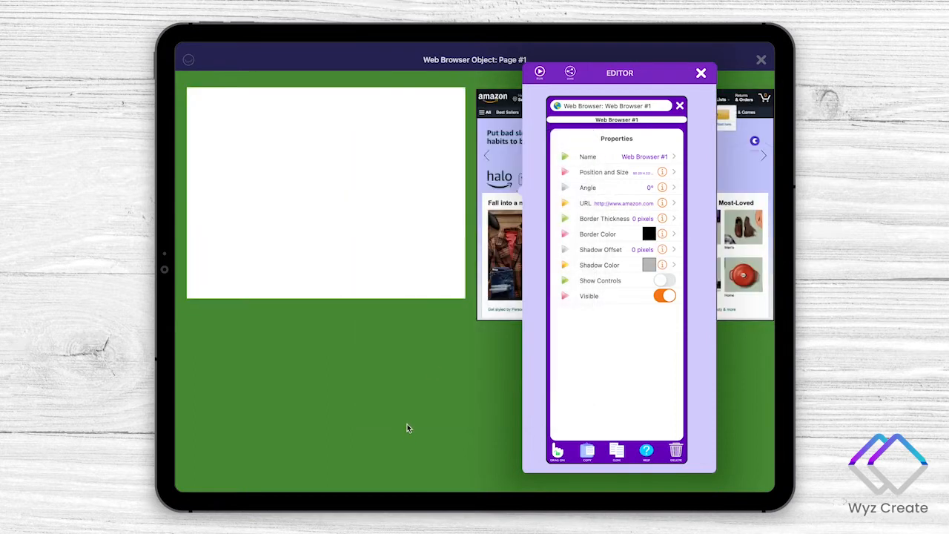
- Clone the Amazon web browser and place the copy directly below the Wyz Create browser
click(616, 451)
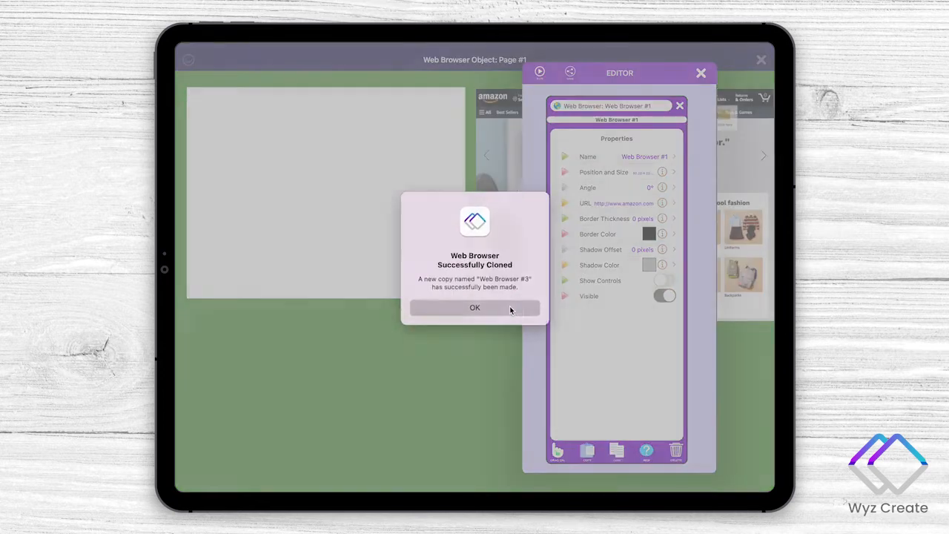
click(509, 307)
click(445, 358)
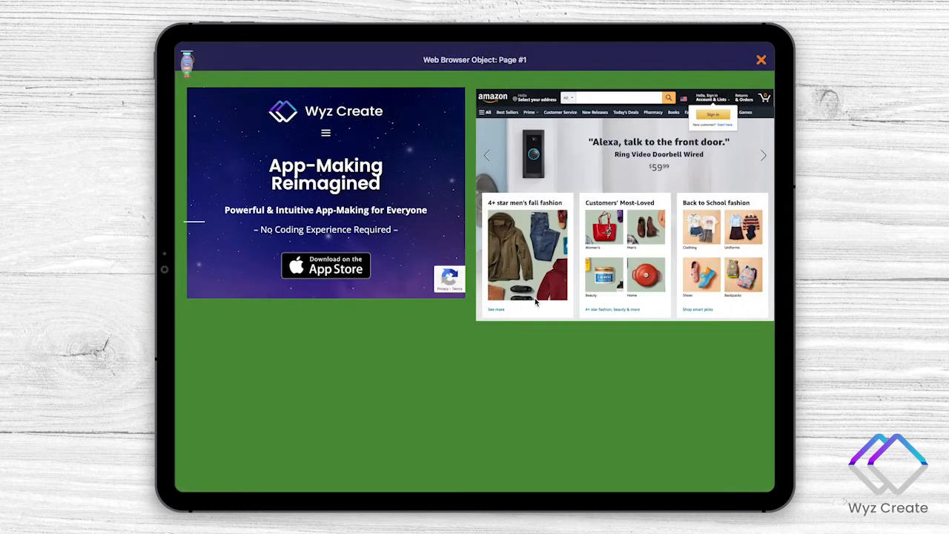
mouse_move(430, 274)
mouse_down()
mouse_move(390, 312)
mouse_move(364, 379)
mouse_up()
click(476, 219)
click(404, 176)
double_click(411, 175)
text(wikipedia)
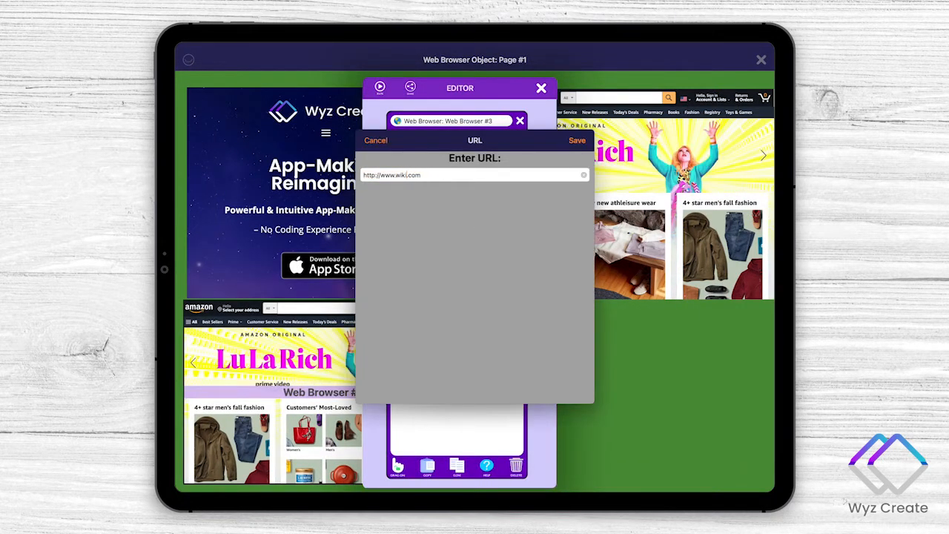
key(Return)
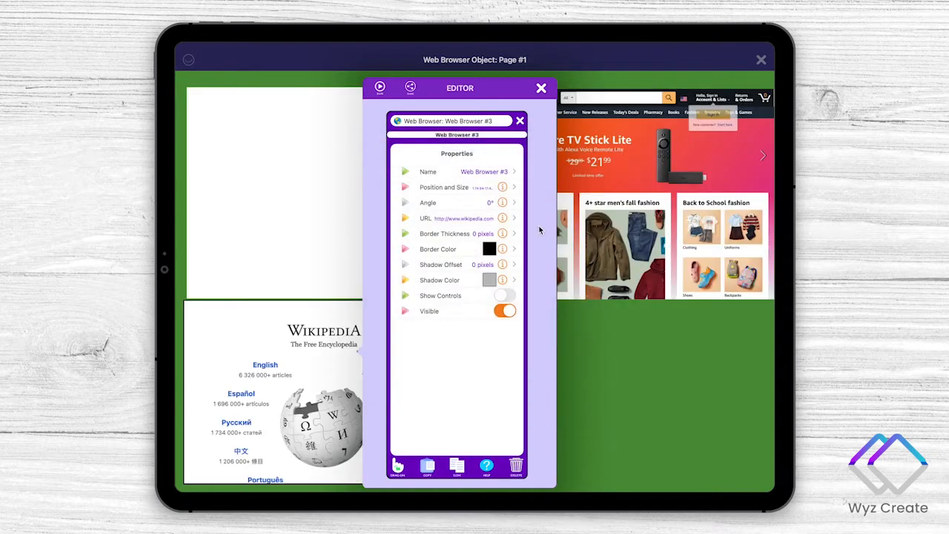
click(595, 353)
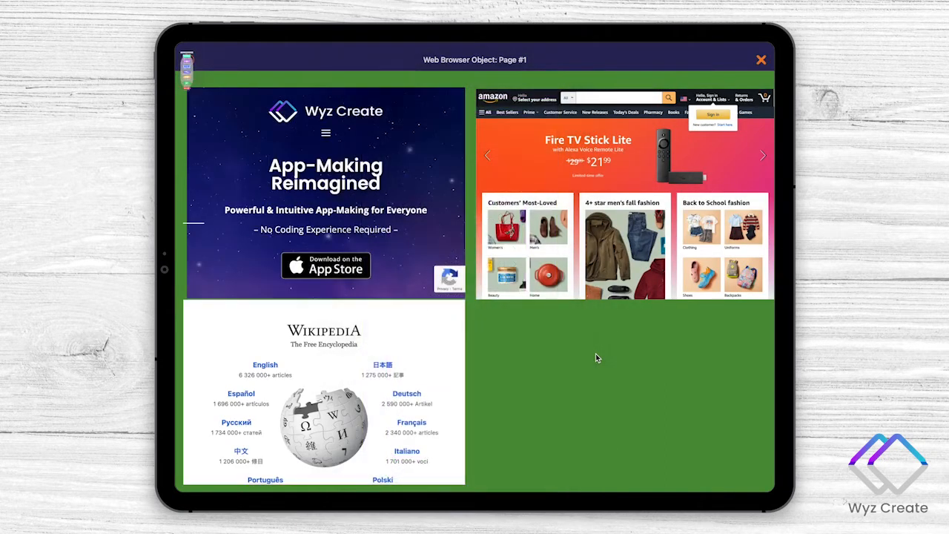
- Clone the Wikipedia web browser and place the copy below the Amazon browser
click(345, 390)
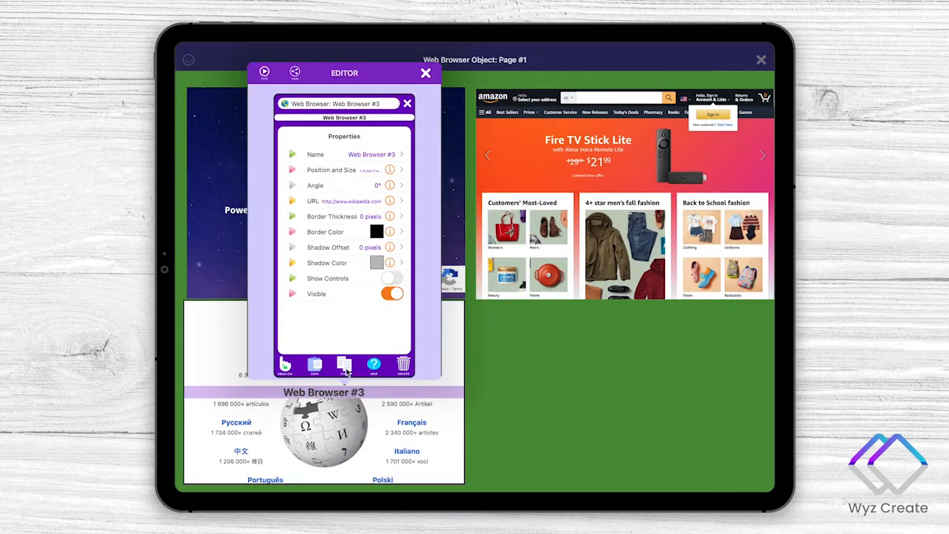
click(345, 368)
click(464, 308)
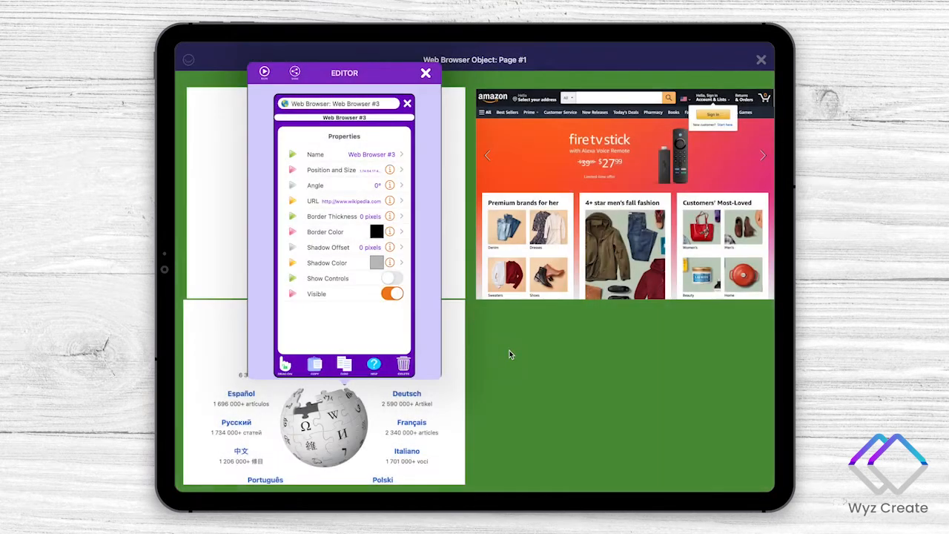
mouse_move(343, 363)
mouse_down()
mouse_move(575, 376)
mouse_move(618, 370)
mouse_up()
- Add a Video object to the page and set its video to Sunset time lapse.m4v from the Media Library
click(189, 127)
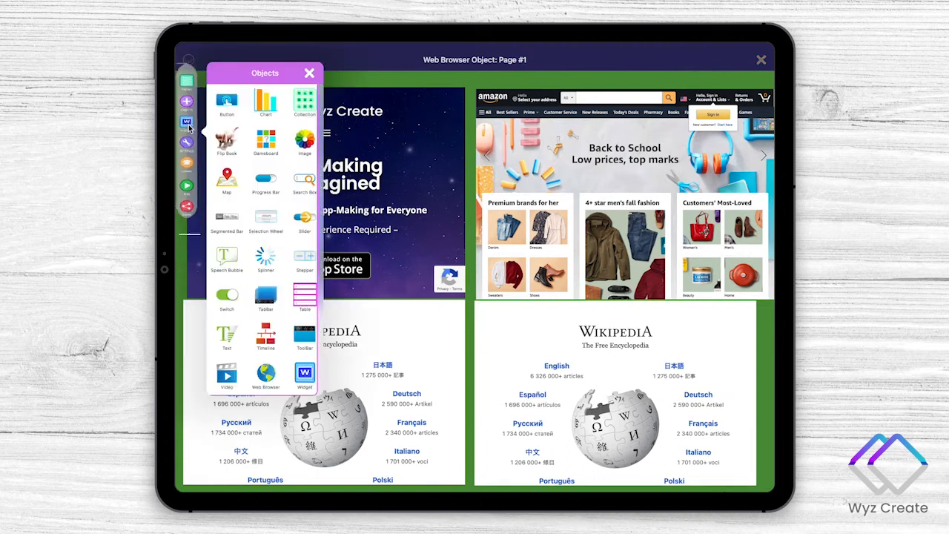
click(232, 375)
click(460, 318)
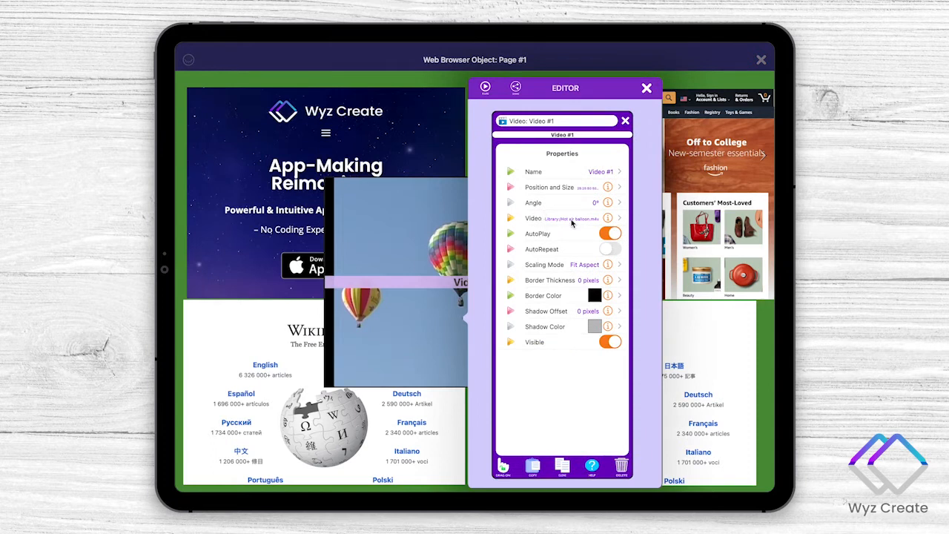
click(571, 219)
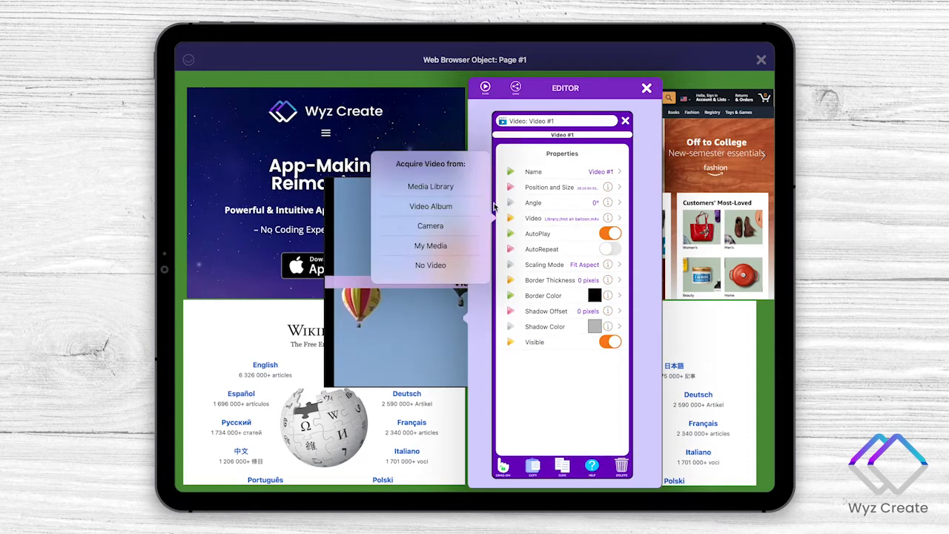
click(412, 192)
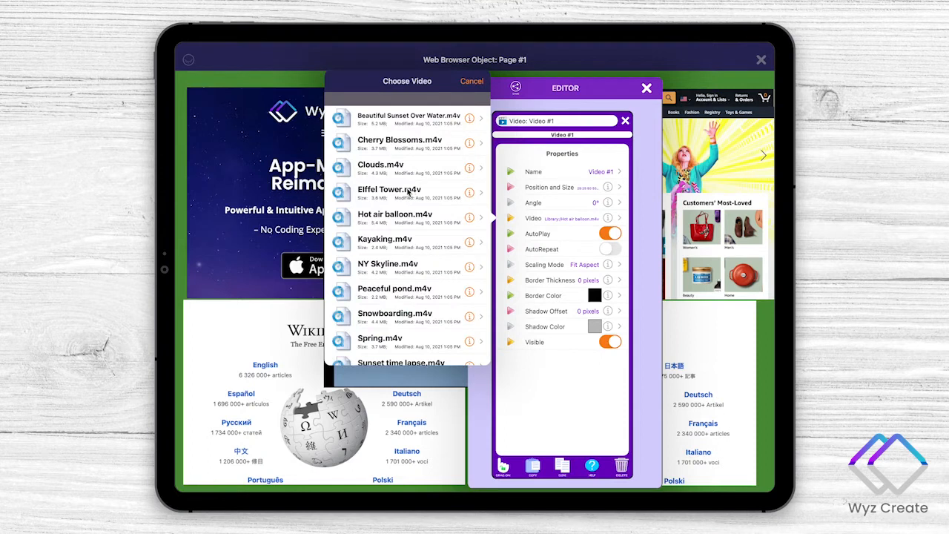
scroll(370, 320, down, 3)
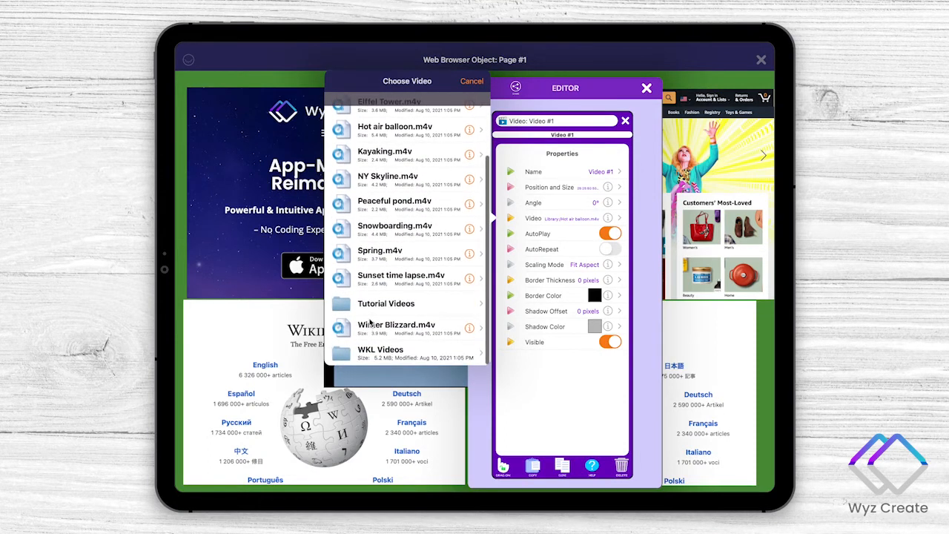
click(391, 278)
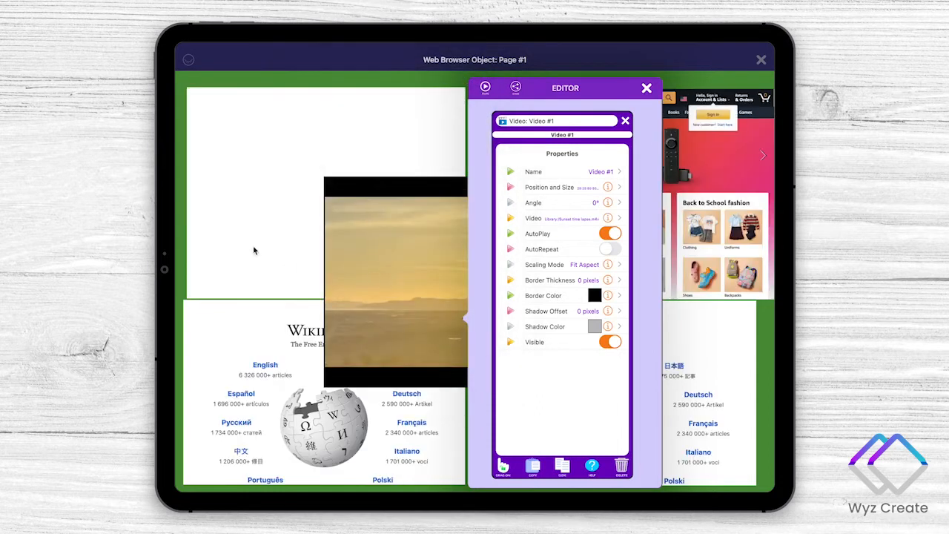
click(408, 303)
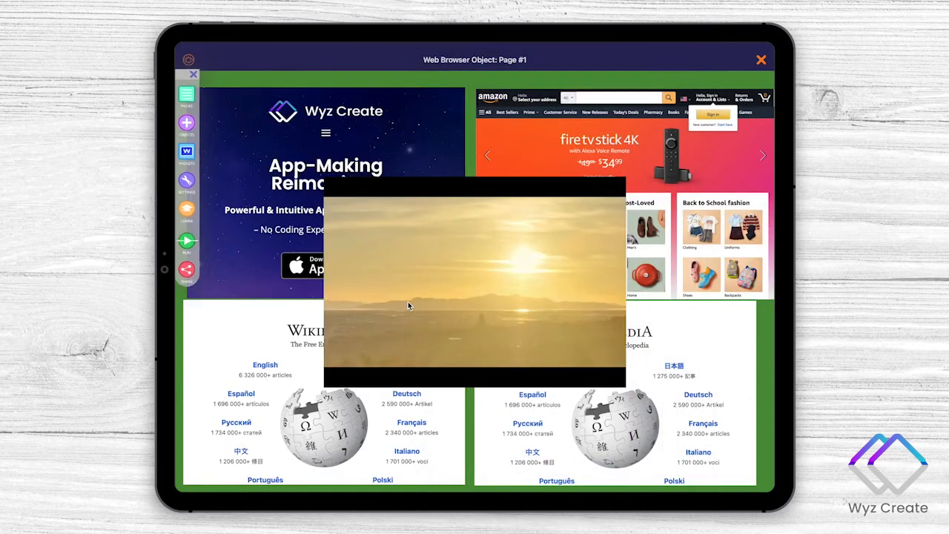
- Delete the sunset Video object from the page
click(408, 302)
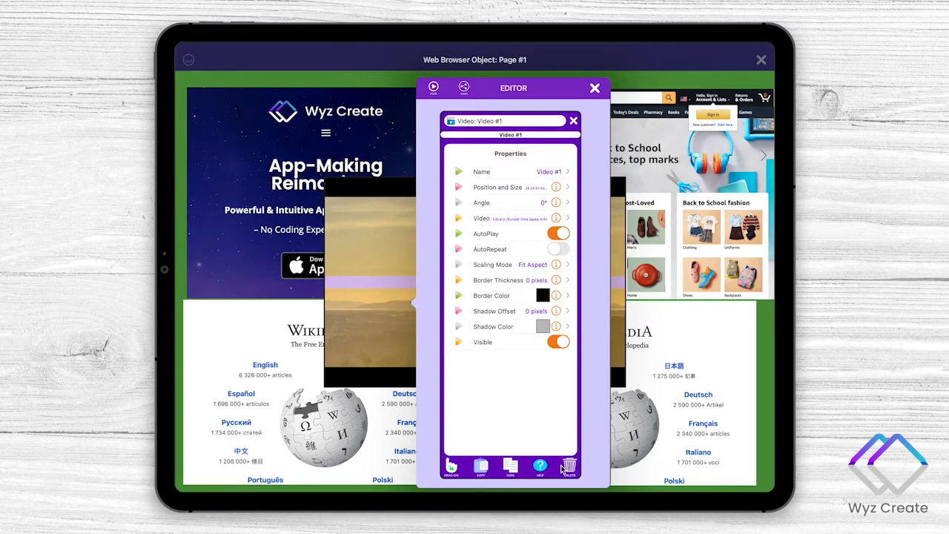
click(566, 465)
click(508, 299)
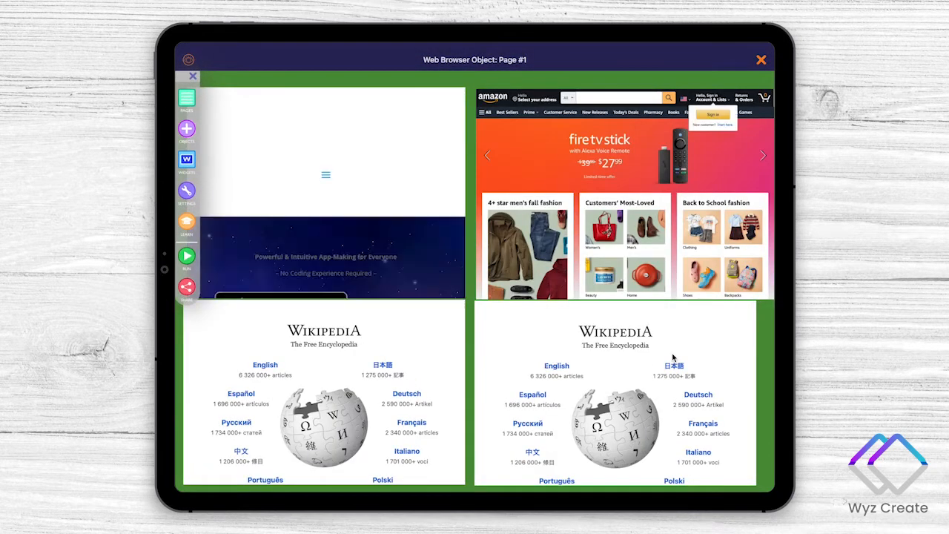
- Switch to YouTube, open Wyz Create Foundations - Lesson 1 - Welcome from the Wyz Create channel's videos, and copy its address
click(545, 336)
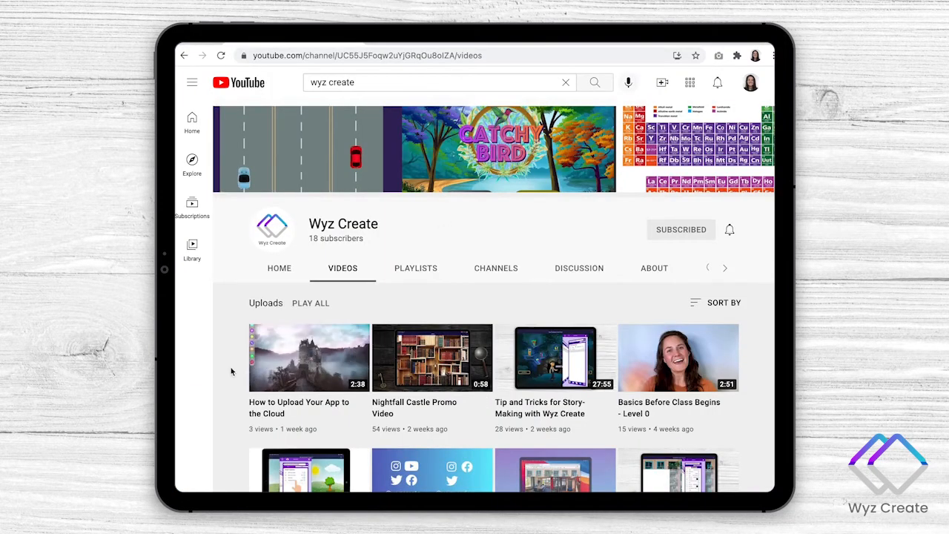
scroll(231, 370, down, 3)
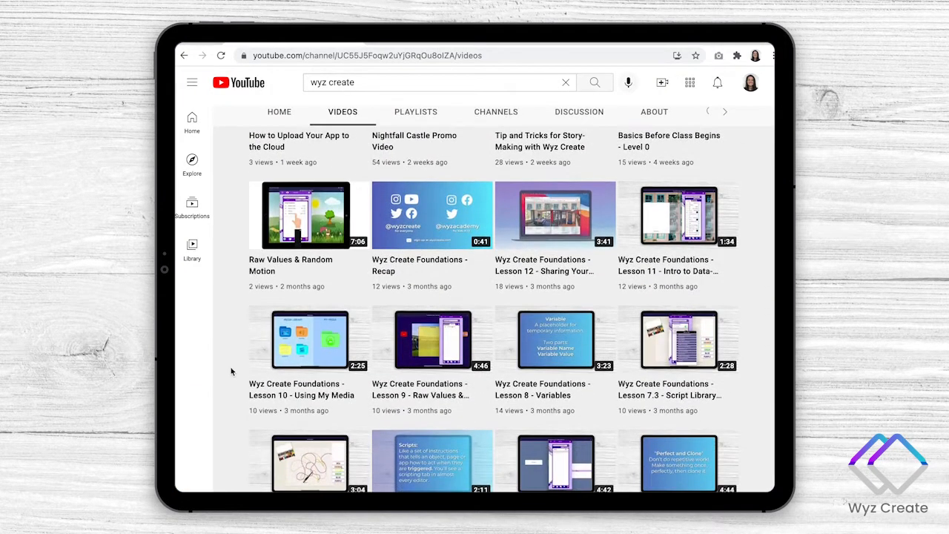
scroll(231, 367, down, 2)
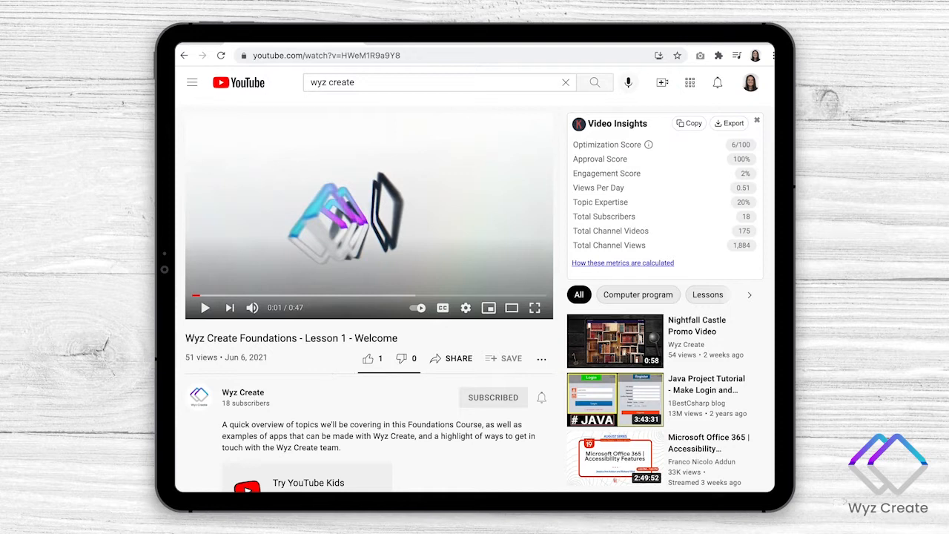
click(377, 54)
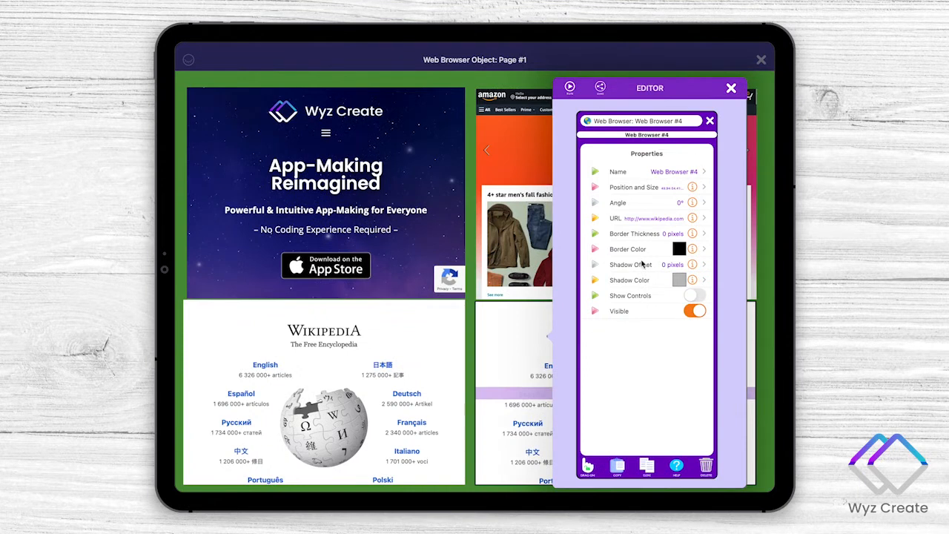
click(693, 220)
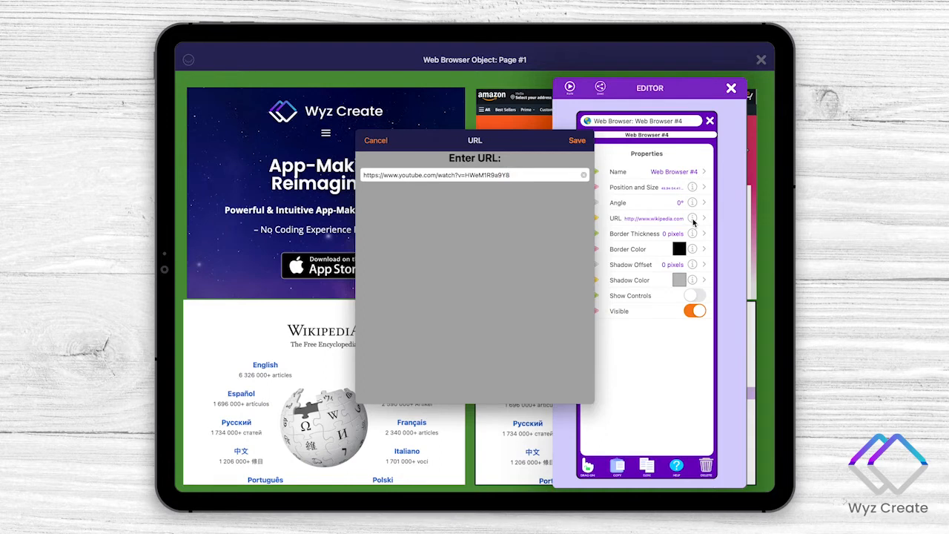
key(Return)
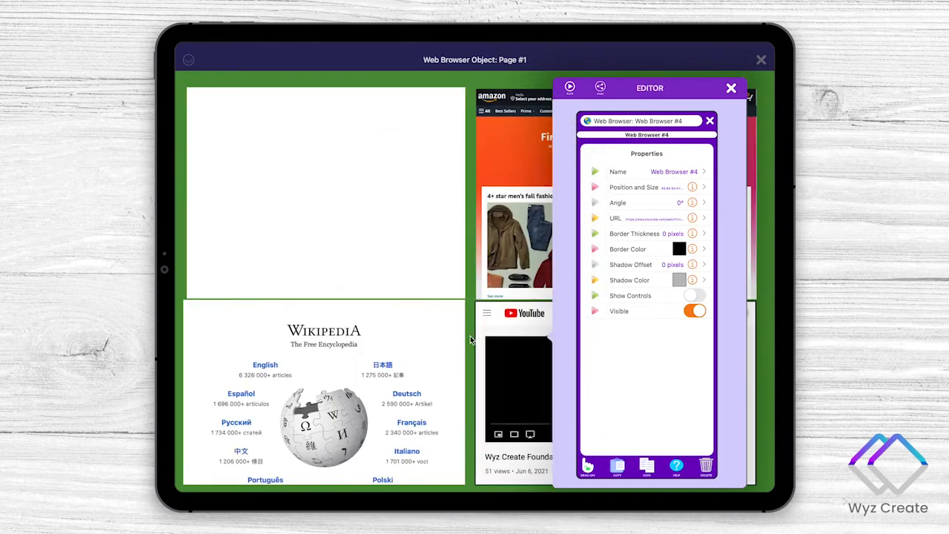
click(470, 339)
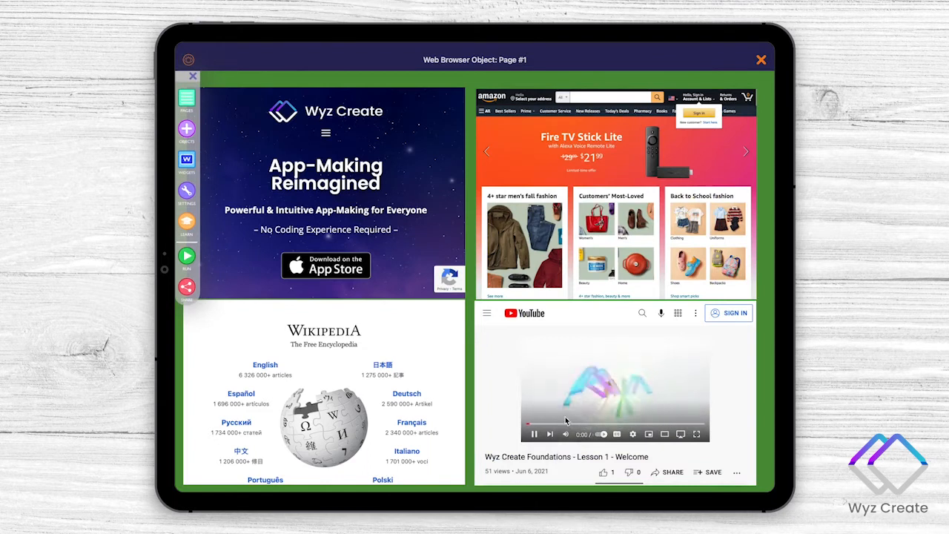
- Run the page and pause the YouTube video playing in the lower-right web browser
click(528, 439)
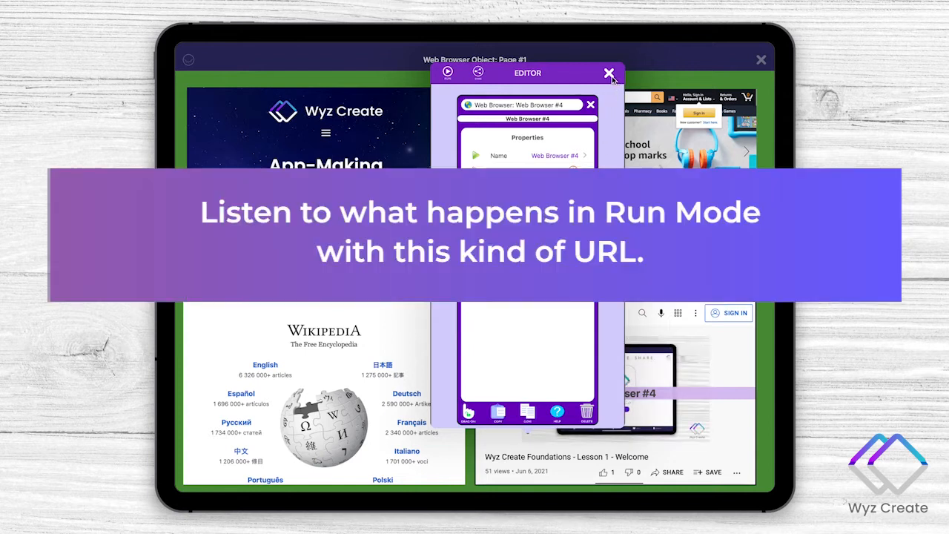
click(609, 74)
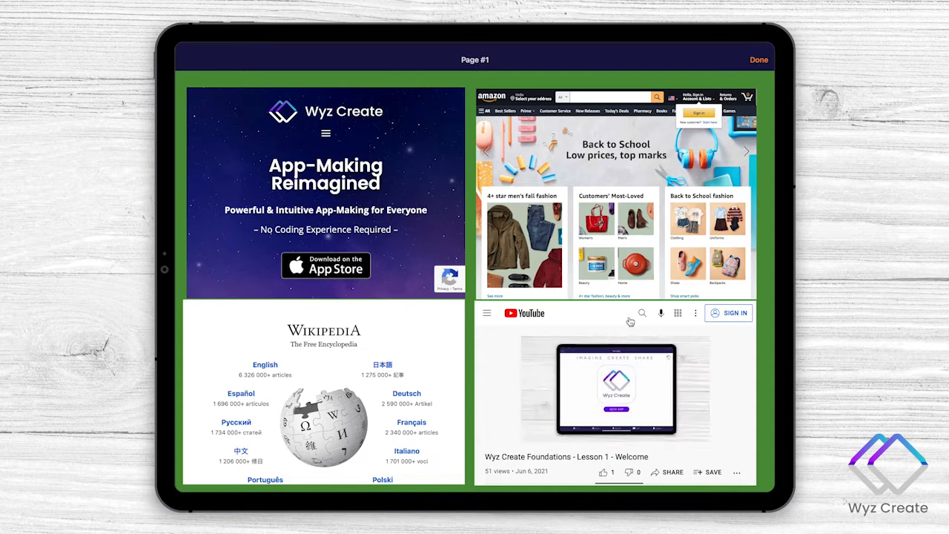
click(535, 437)
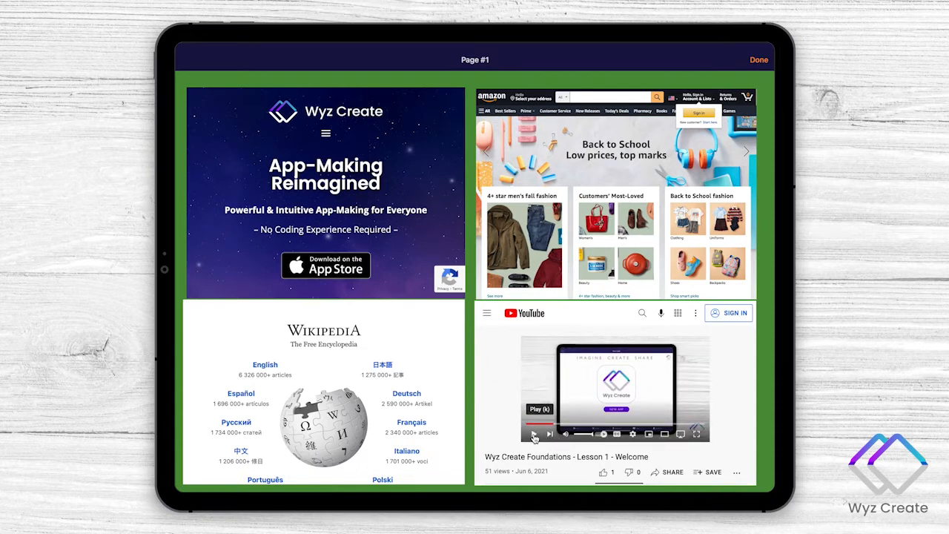
- Resume the YouTube video in the lower-right web browser and leave Run mode
click(534, 437)
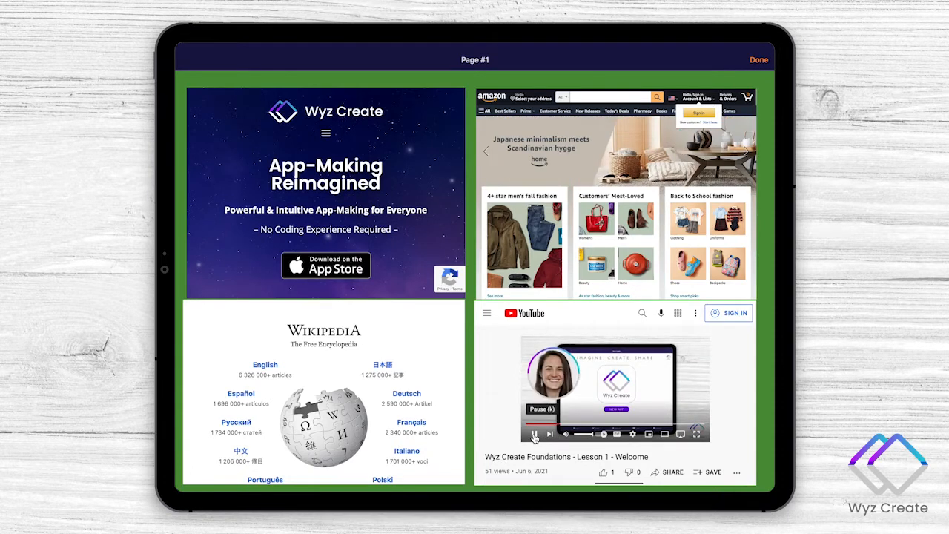
click(758, 60)
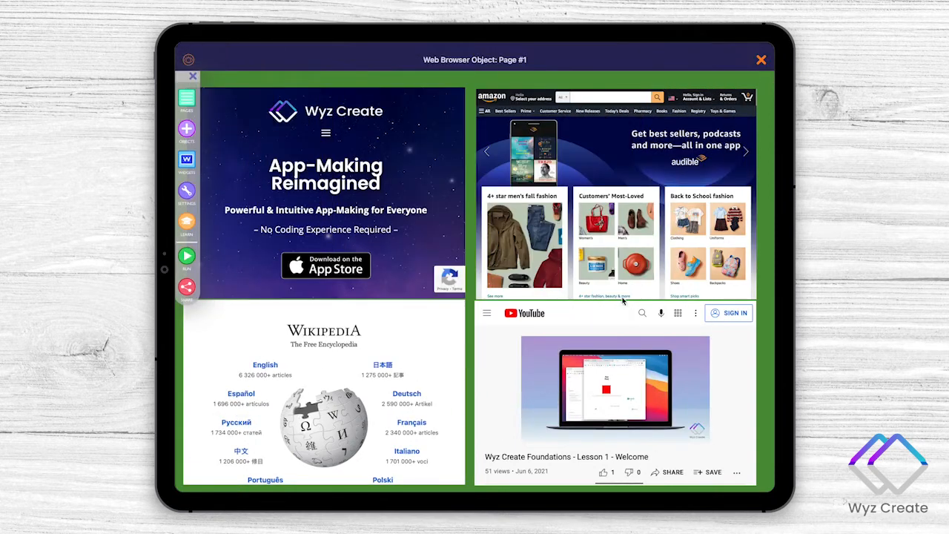
- Clear the URL of Web Browser #4, the YouTube object, and save the empty value
click(622, 301)
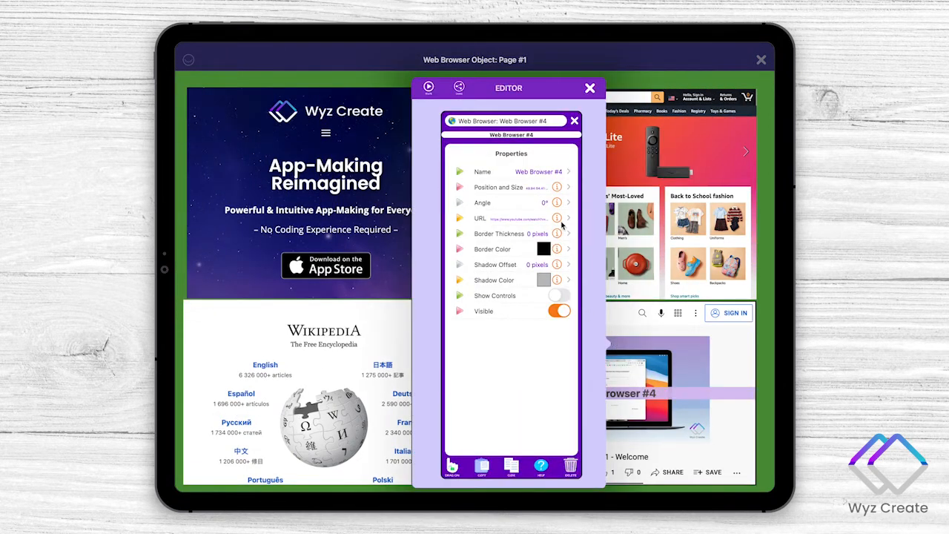
click(559, 221)
key(super+a)
key(BackSpace)
key(Return)
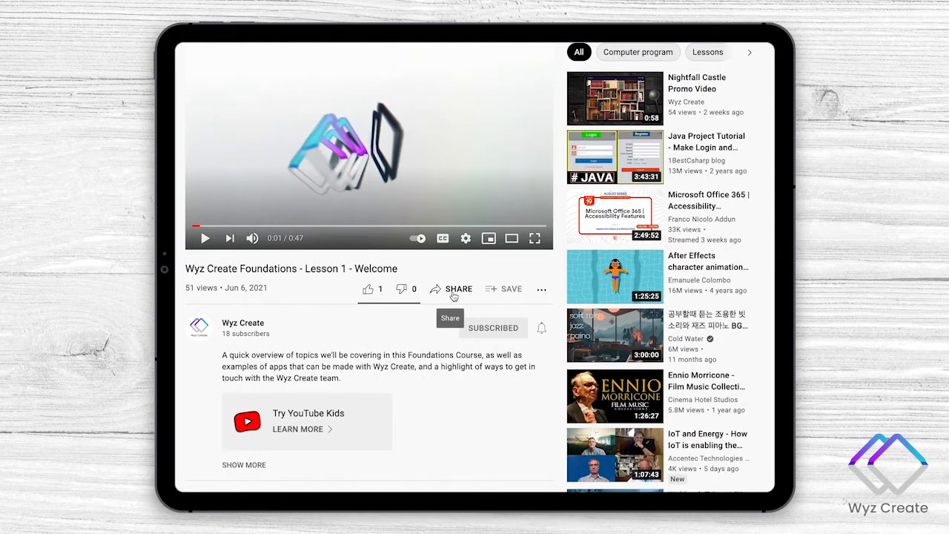
- Switch to YouTube, show the embed code for the Lesson 1 - Welcome video, and copy only its embed URL
click(454, 296)
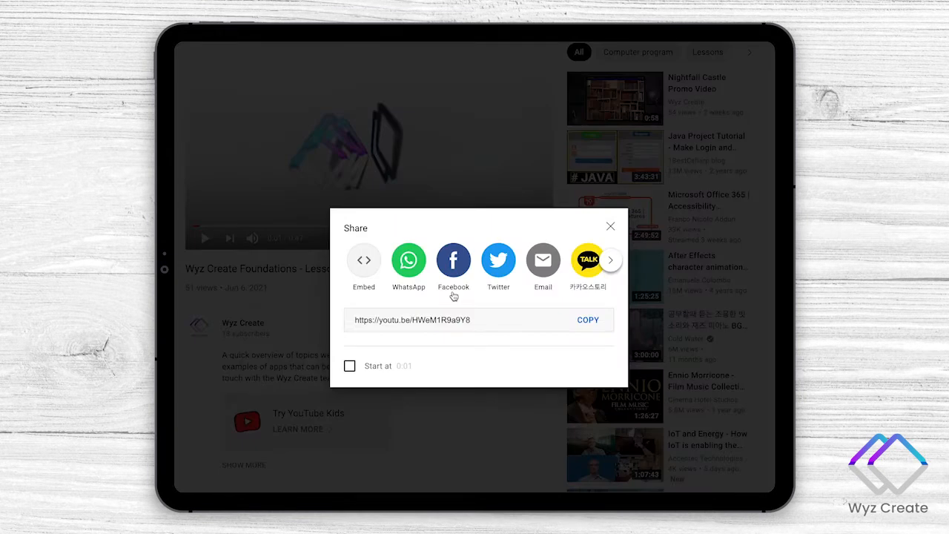
click(364, 261)
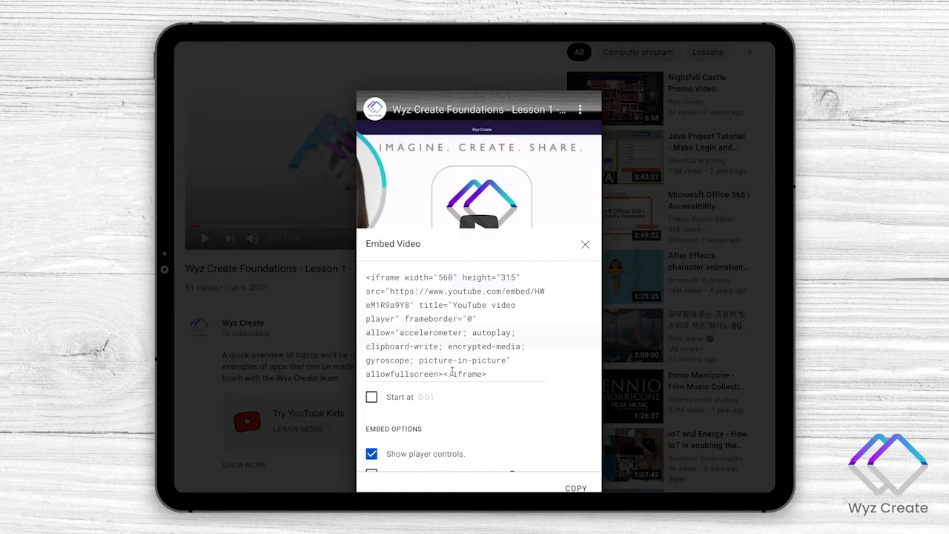
drag(391, 292, 412, 305)
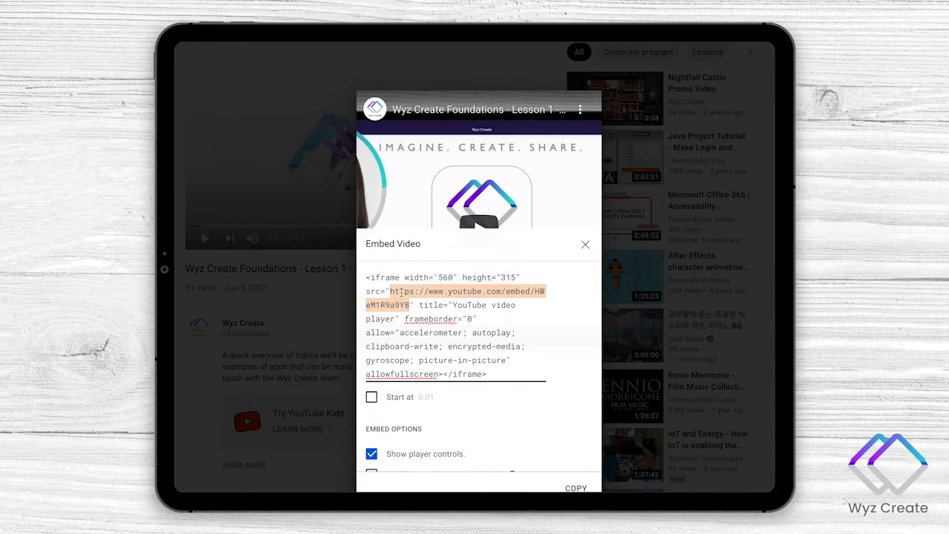
right_click(401, 292)
click(427, 381)
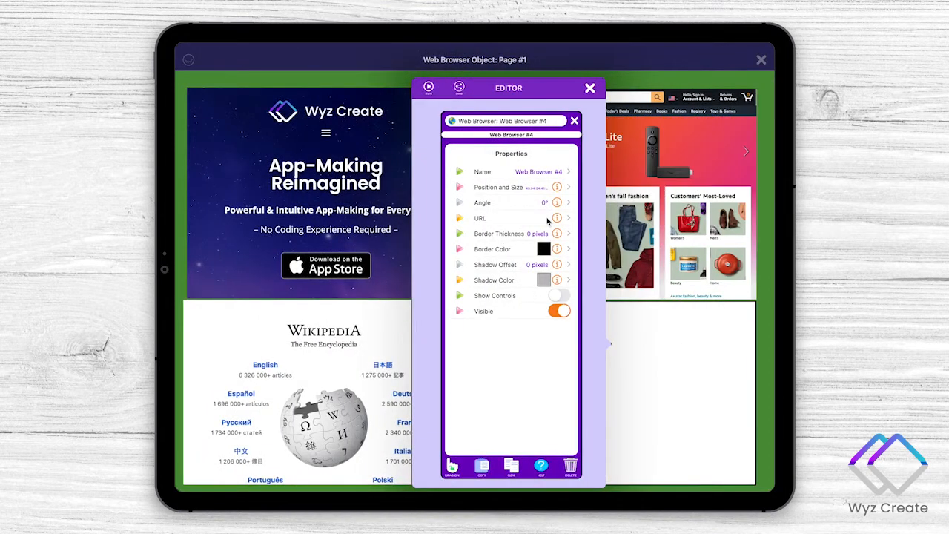
click(547, 219)
key(super+v)
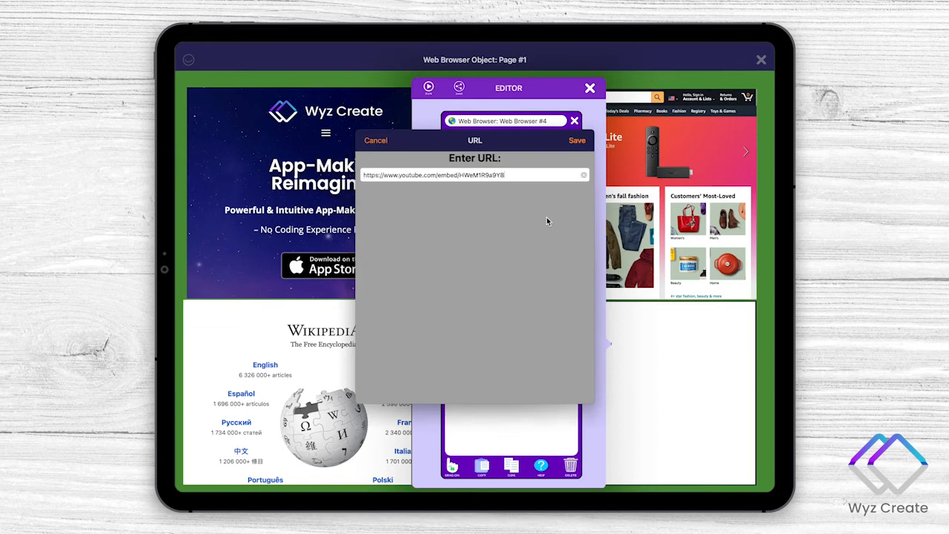
key(Return)
click(590, 88)
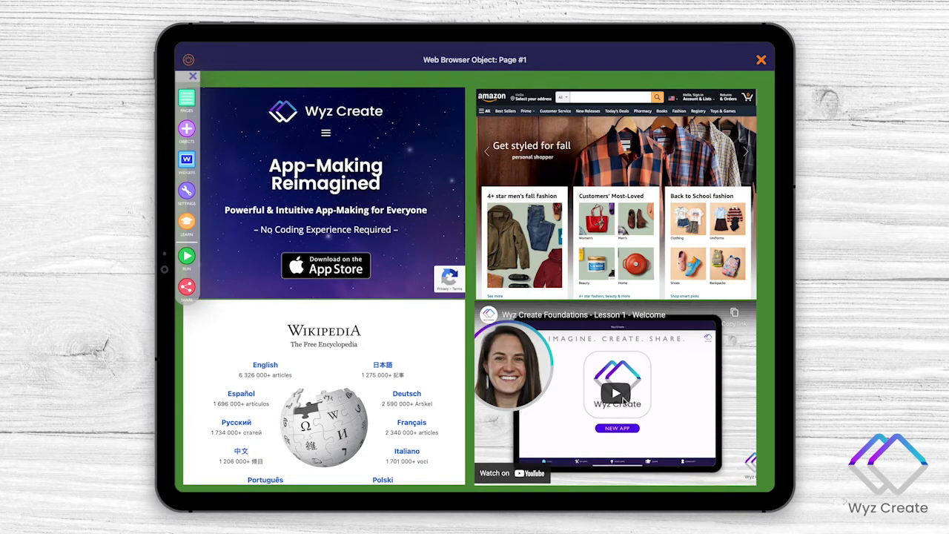
click(623, 397)
click(529, 408)
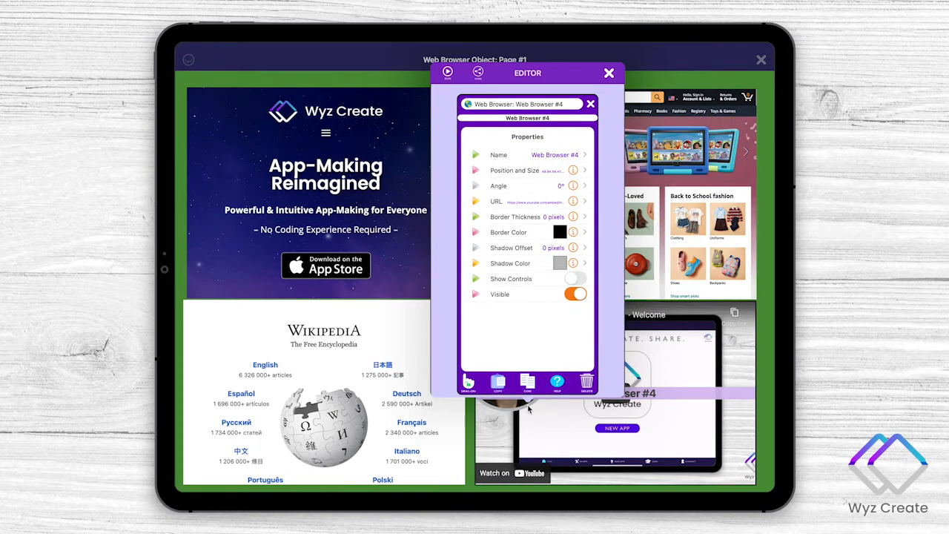
click(610, 74)
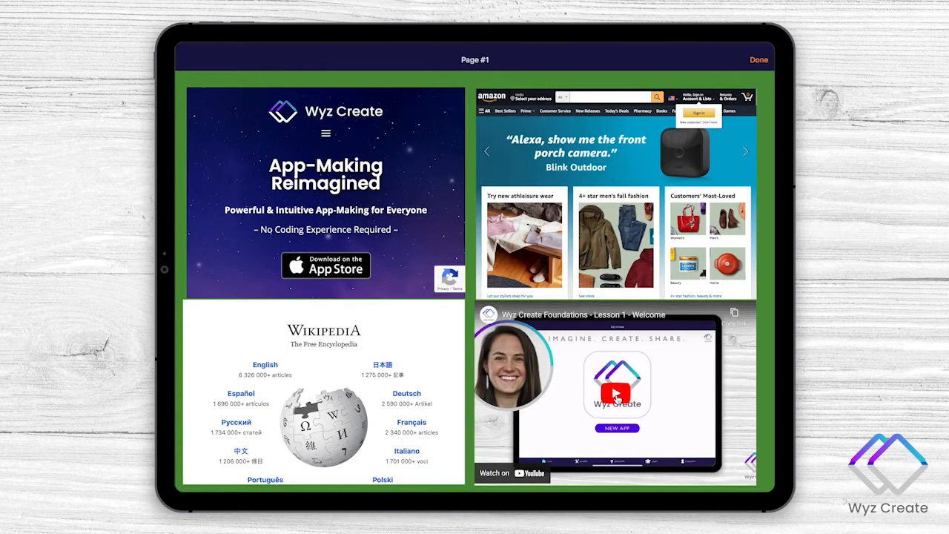
- Run the page, play the embedded YouTube video, pause it, and leave Run mode
click(616, 398)
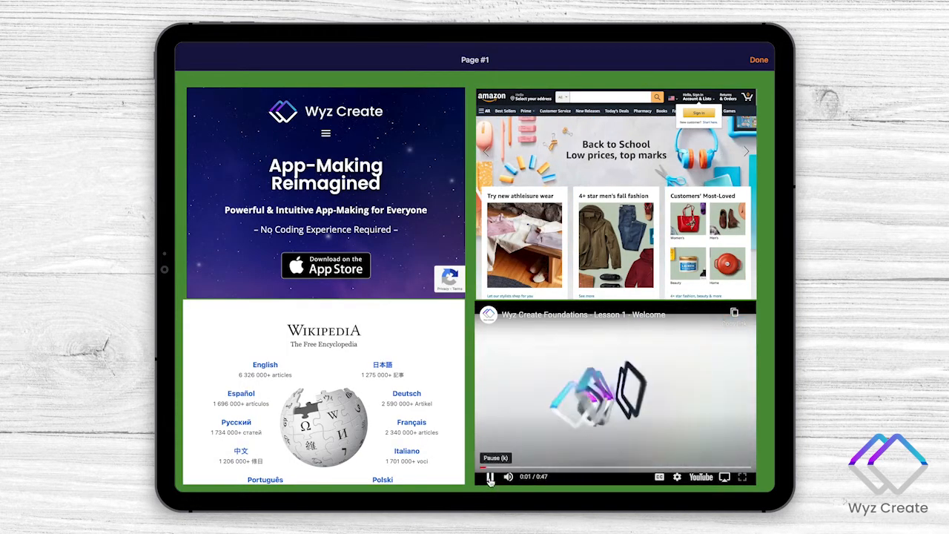
click(489, 479)
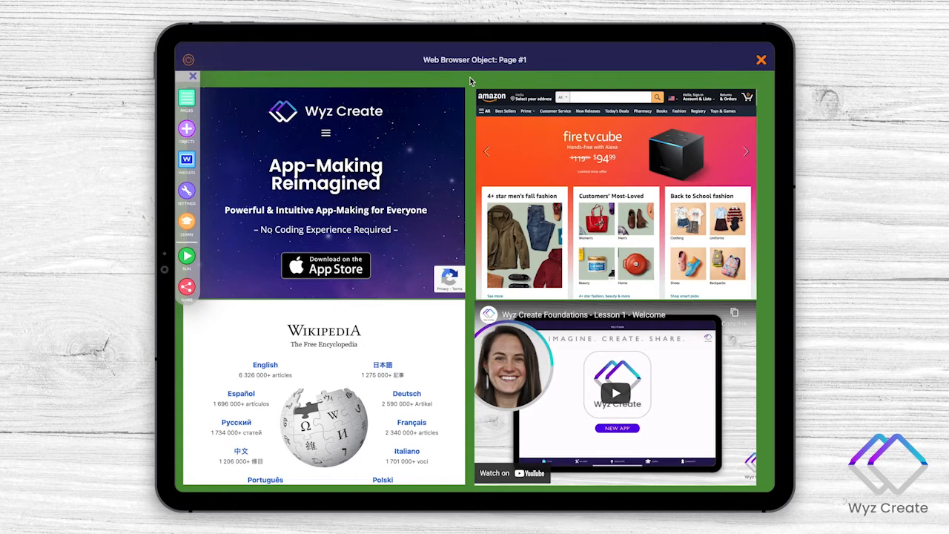
- Upload the Web Browser Object project as a new app
click(186, 288)
click(442, 290)
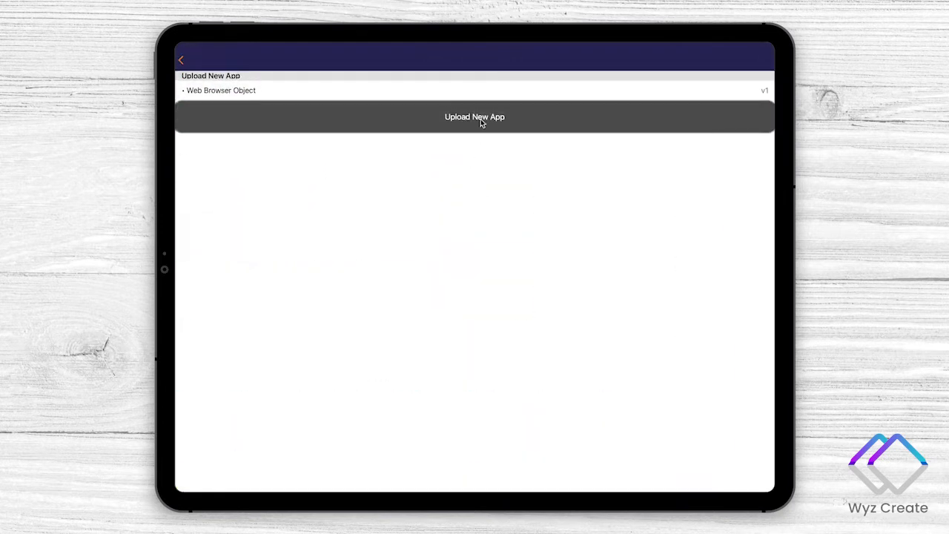
click(480, 119)
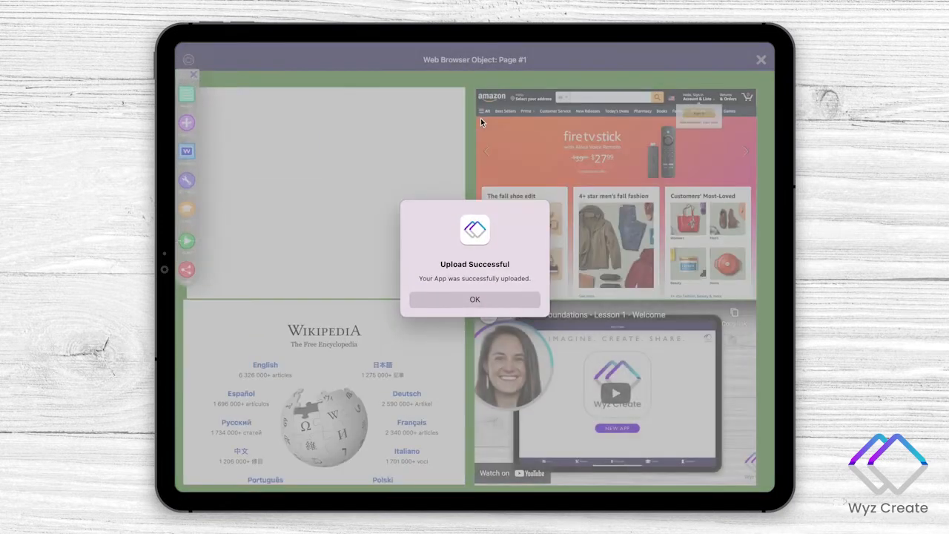
click(493, 300)
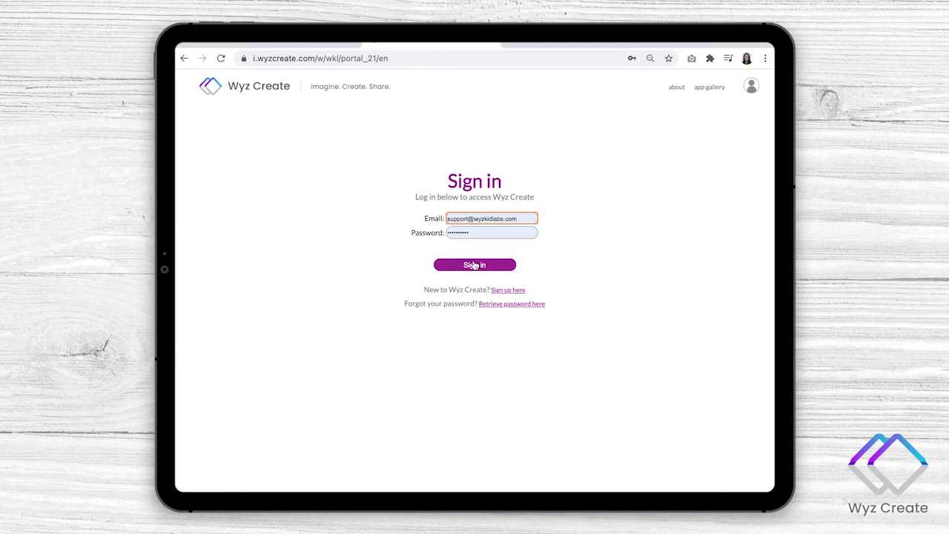
- Switch to the Wyz Create web portal and open the Web Browser Object app from My Apps
click(474, 265)
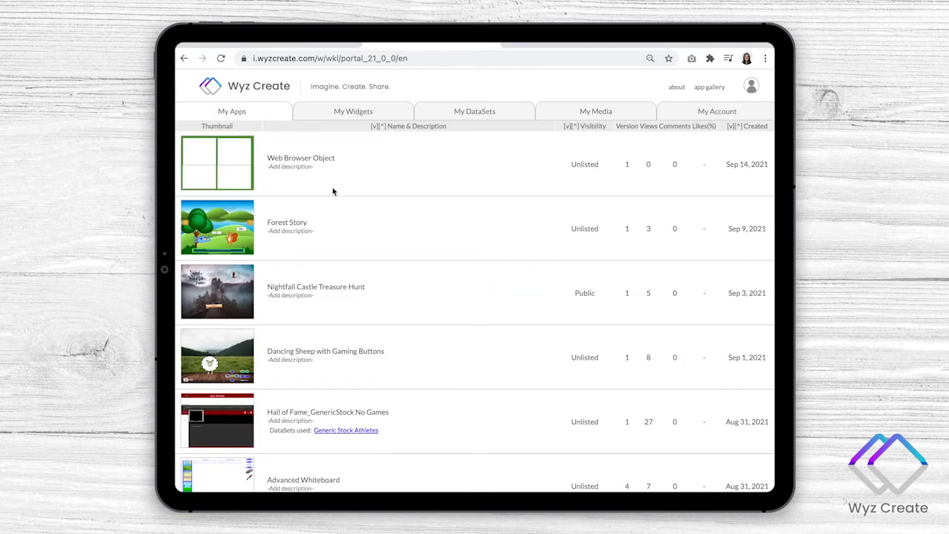
click(239, 165)
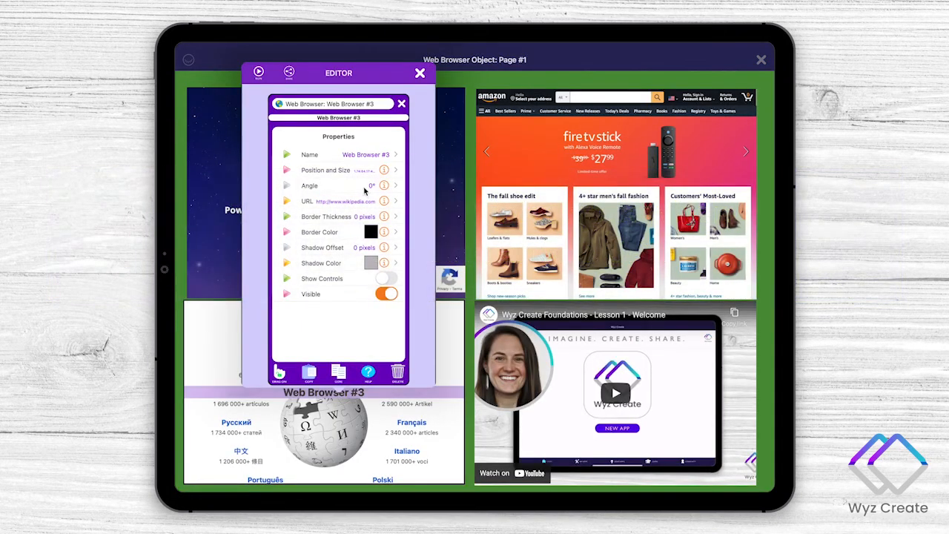
click(384, 202)
text(https://en.wikipedia.org/wiki/Red-backed_shrike)
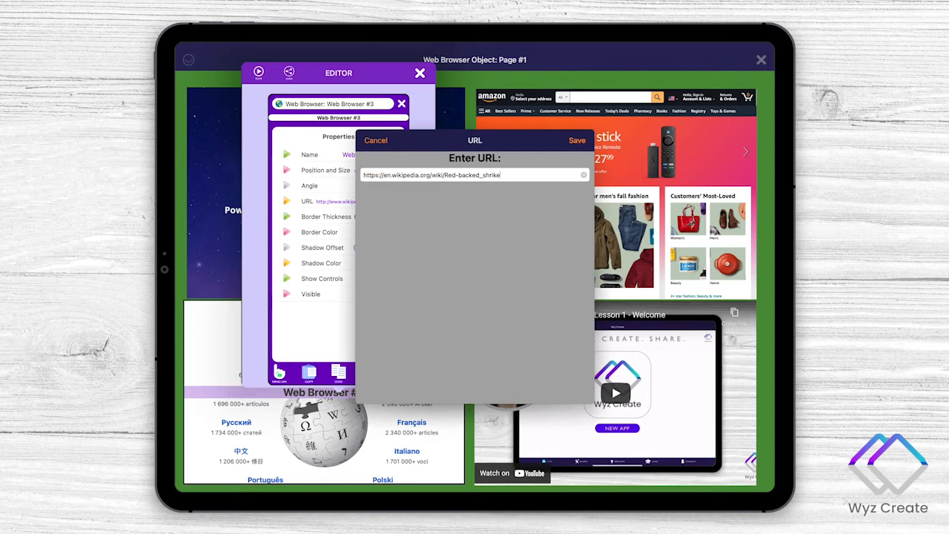
key(Return)
click(419, 73)
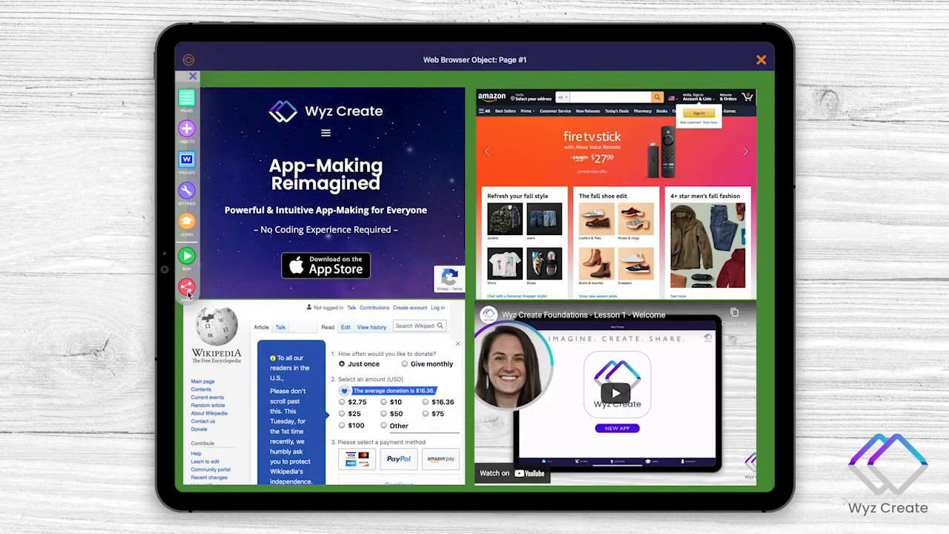
- Upload the app again with the changed Wikipedia address
click(187, 289)
click(485, 290)
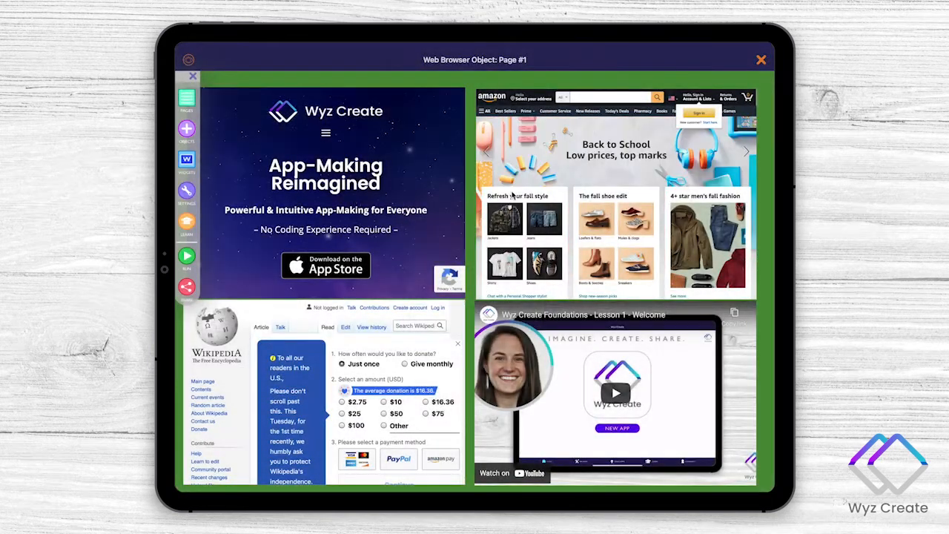
click(480, 133)
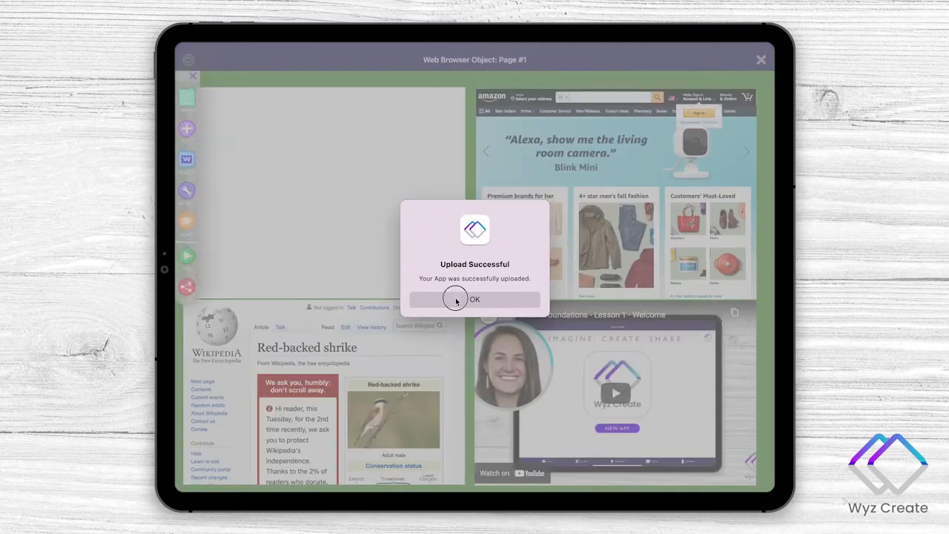
click(454, 298)
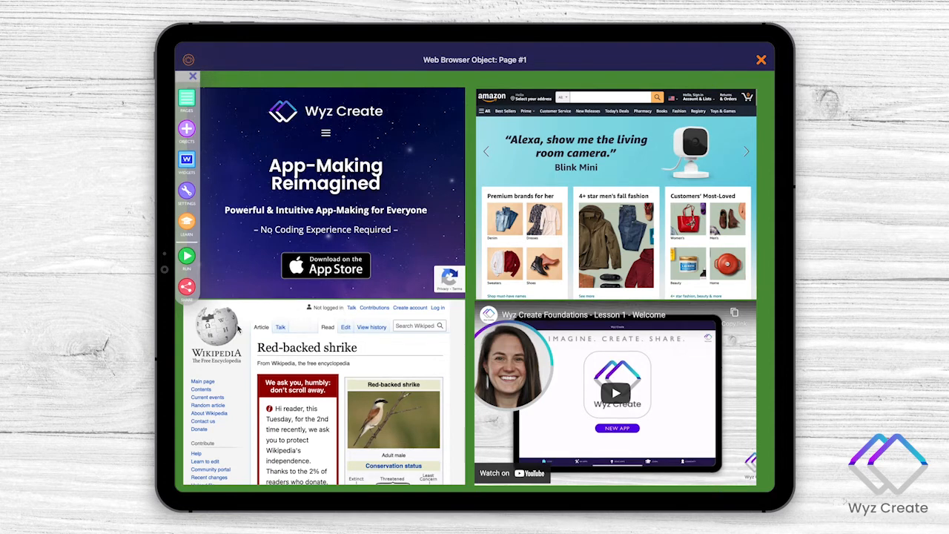
- Delete Web Browser #2 showing Wyz Create and Web Browser #1 showing Amazon from the page
click(404, 161)
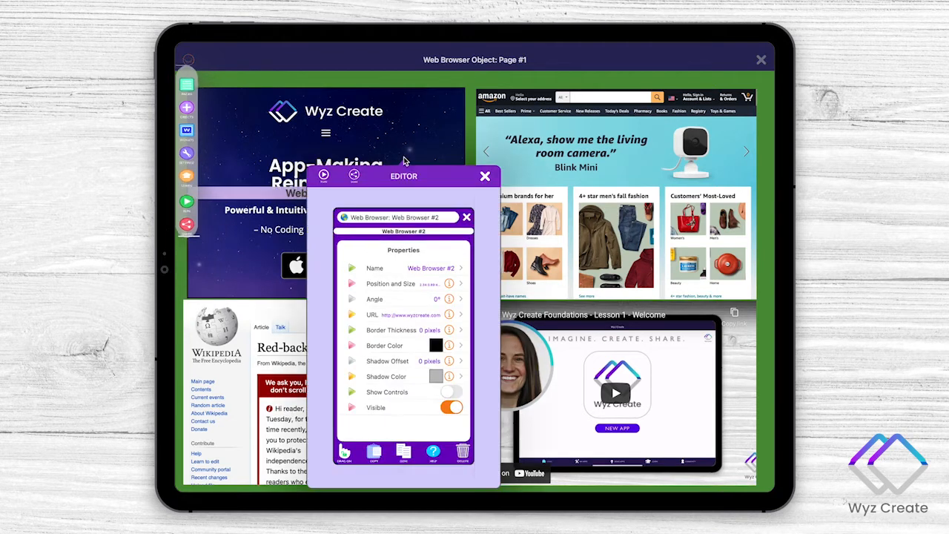
click(463, 467)
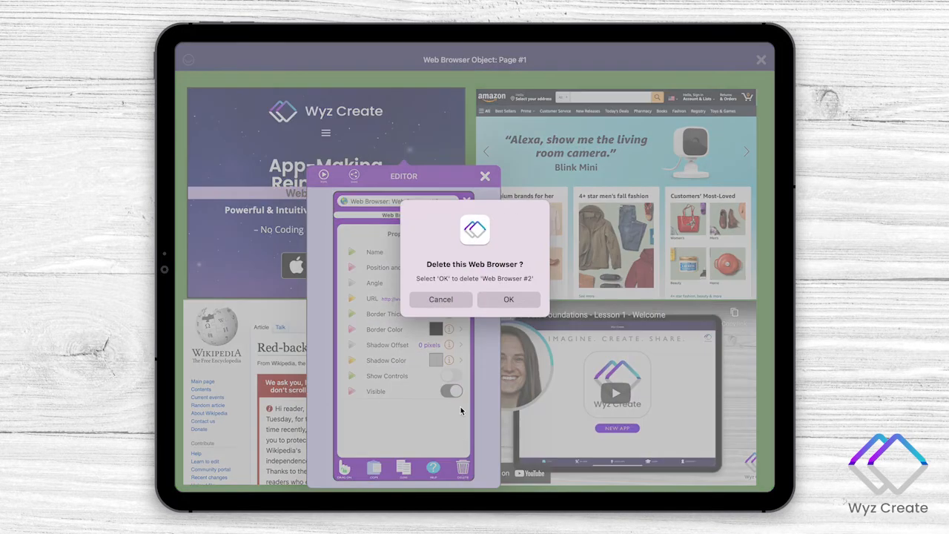
click(508, 299)
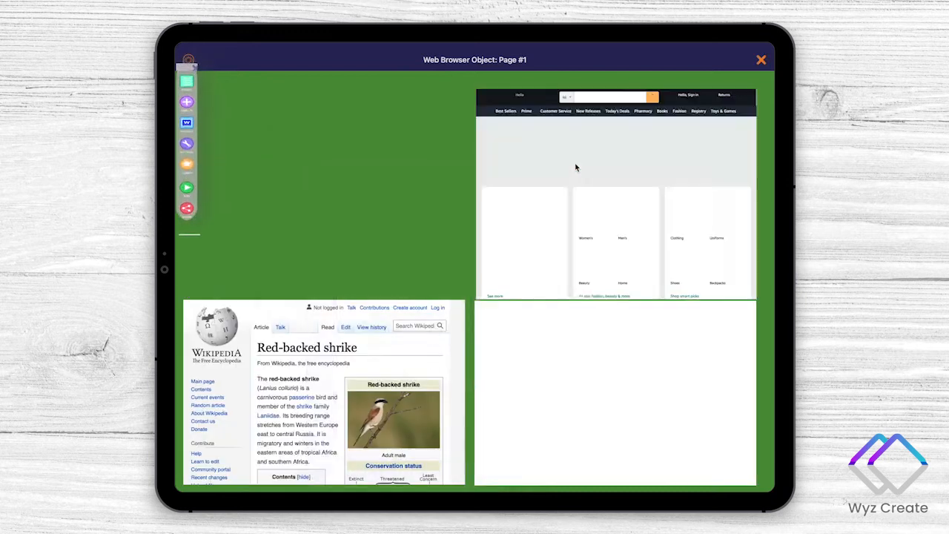
click(576, 167)
click(635, 468)
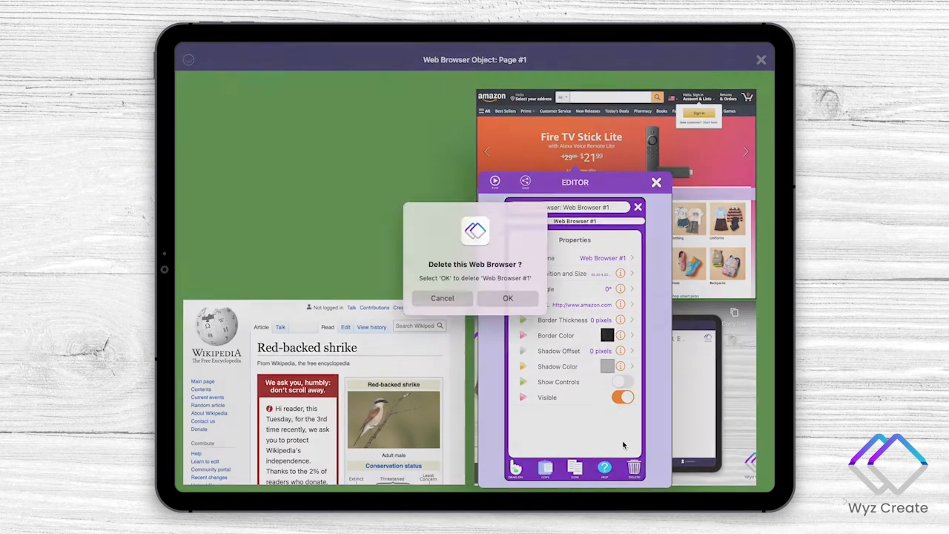
click(510, 298)
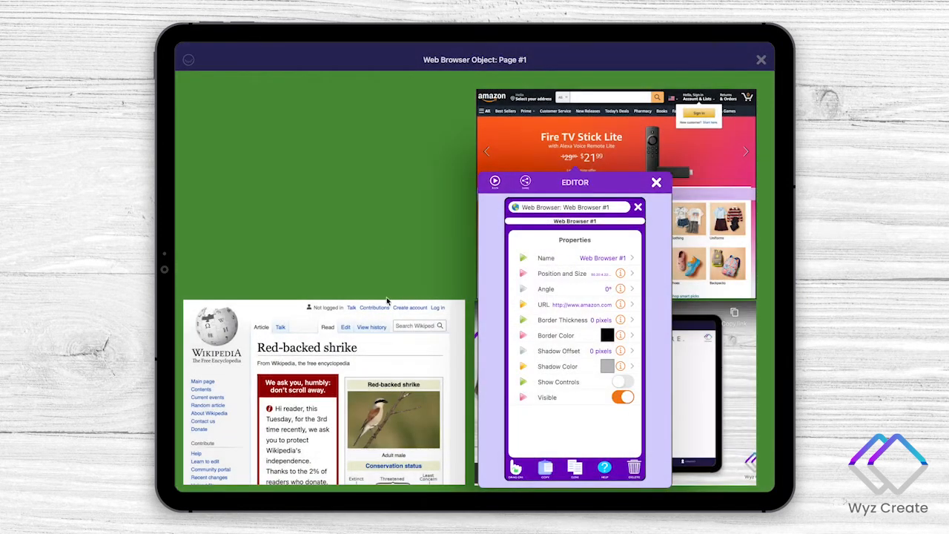
- Enlarge the Wikipedia object, Web Browser #3, set its Position and Size to 0:0:100:100, and close its editor
drag(443, 313, 648, 66)
drag(352, 136, 327, 130)
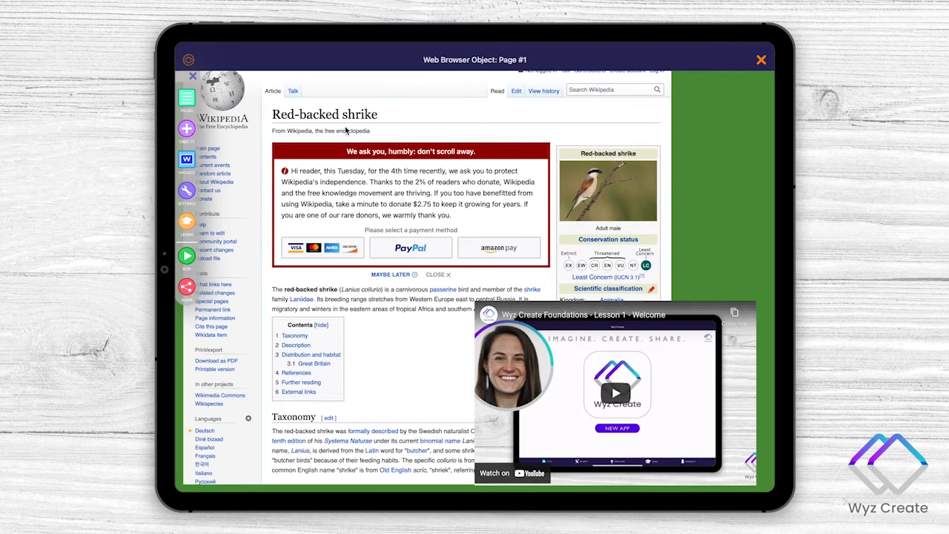
double_click(347, 131)
click(385, 238)
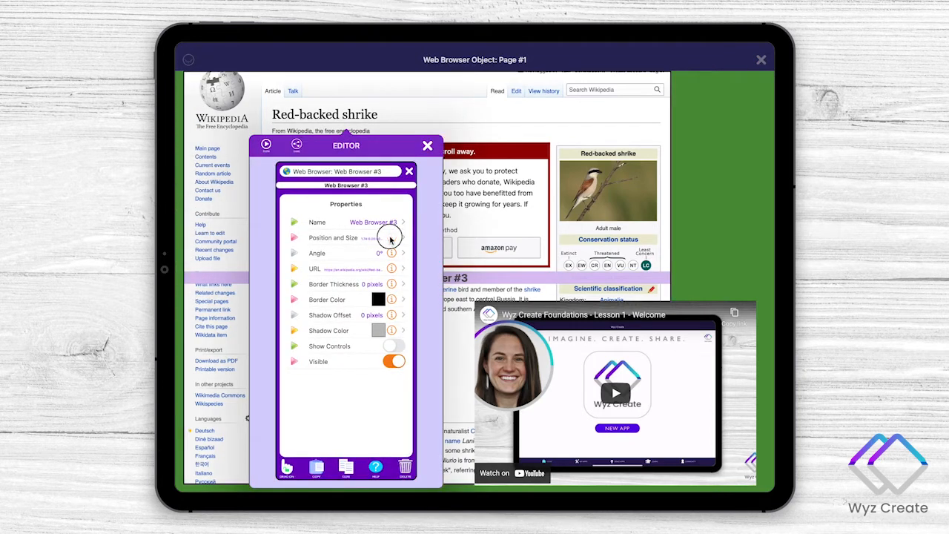
key(Right)
key(BackSpace)
key(BackSpace)
key(BackSpace)
key(BackSpace)
key(BackSpace)
key(BackSpace)
key(ctrl+a)
text(0)
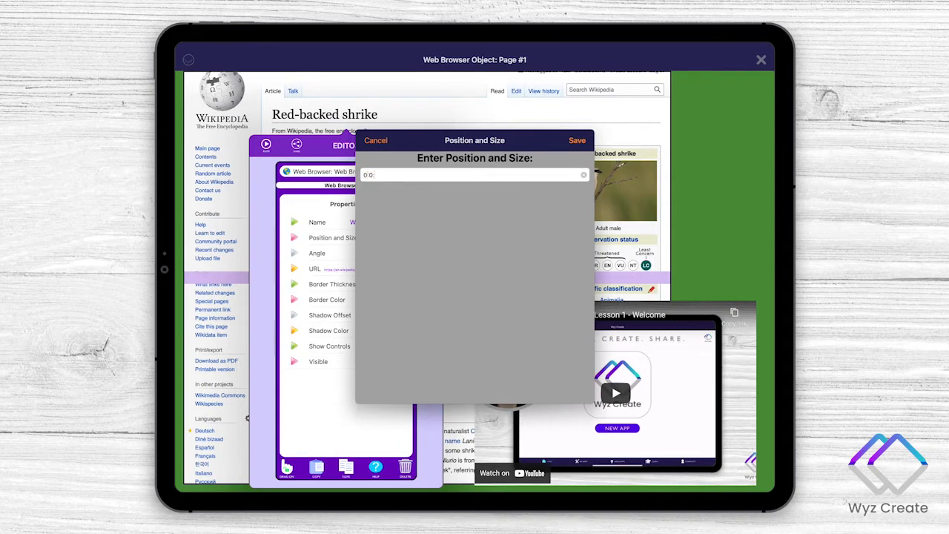
text(:0:100:100)
key(Return)
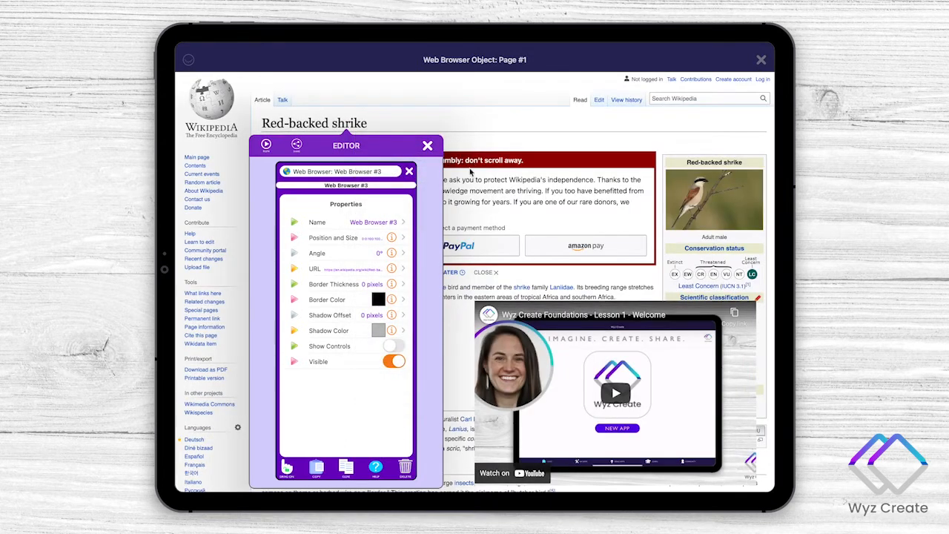
click(428, 146)
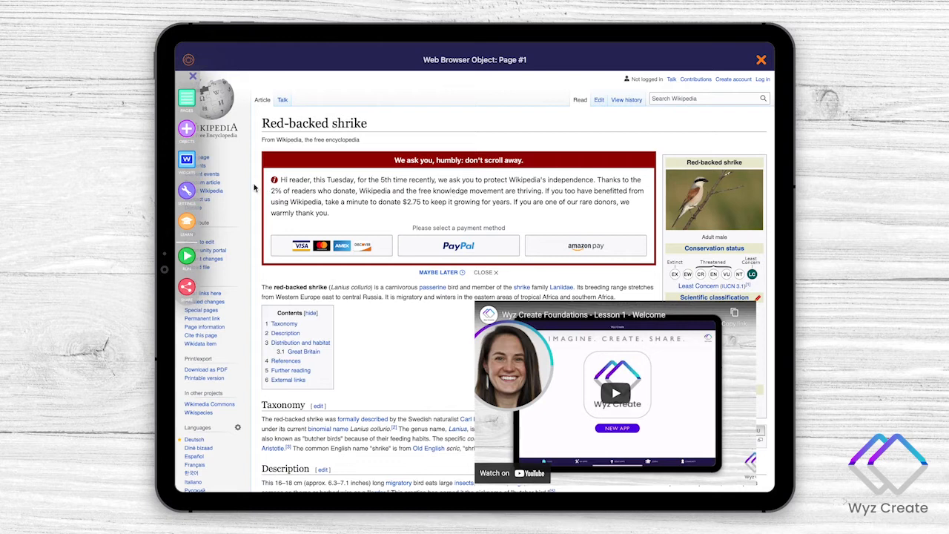
click(187, 191)
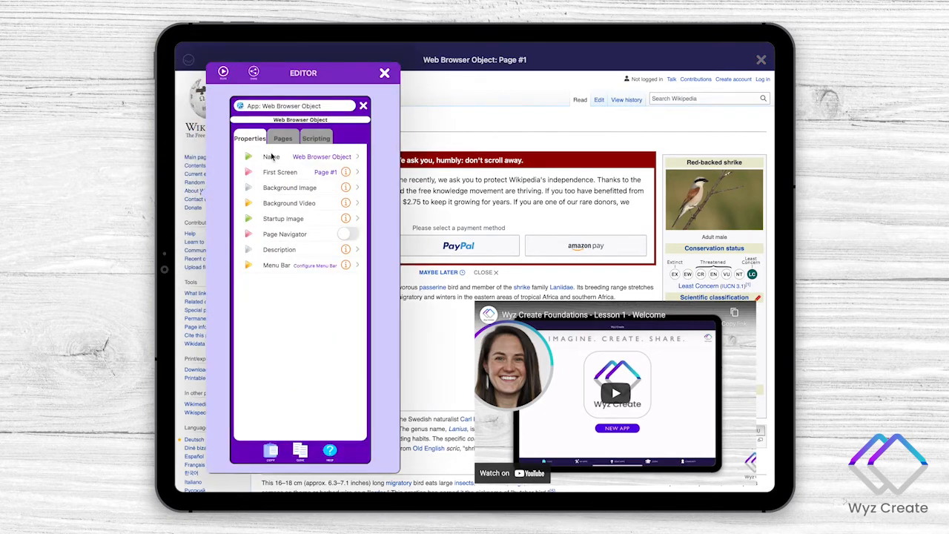
click(286, 137)
click(293, 158)
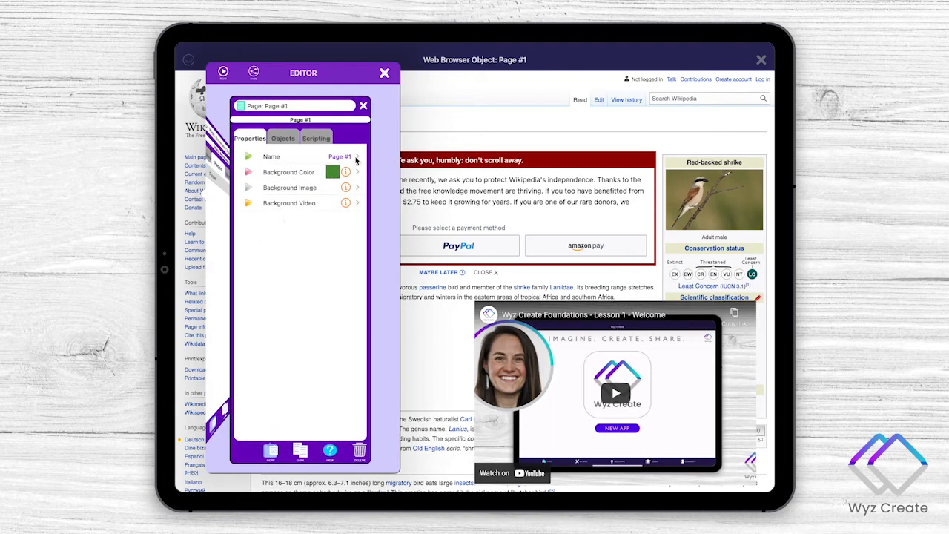
click(385, 73)
- Make the YouTube object, Web Browser #4, invisible on the page and close its editor
click(580, 356)
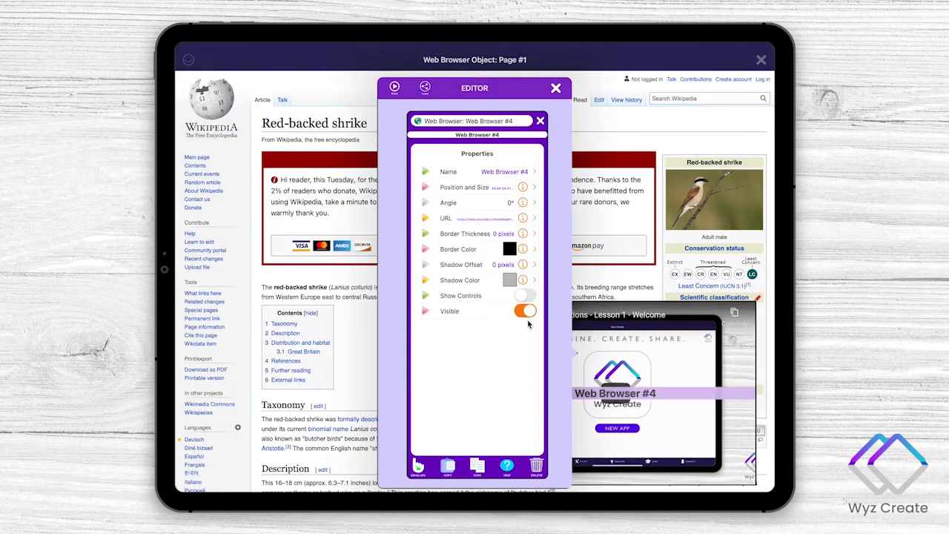
click(524, 312)
click(555, 89)
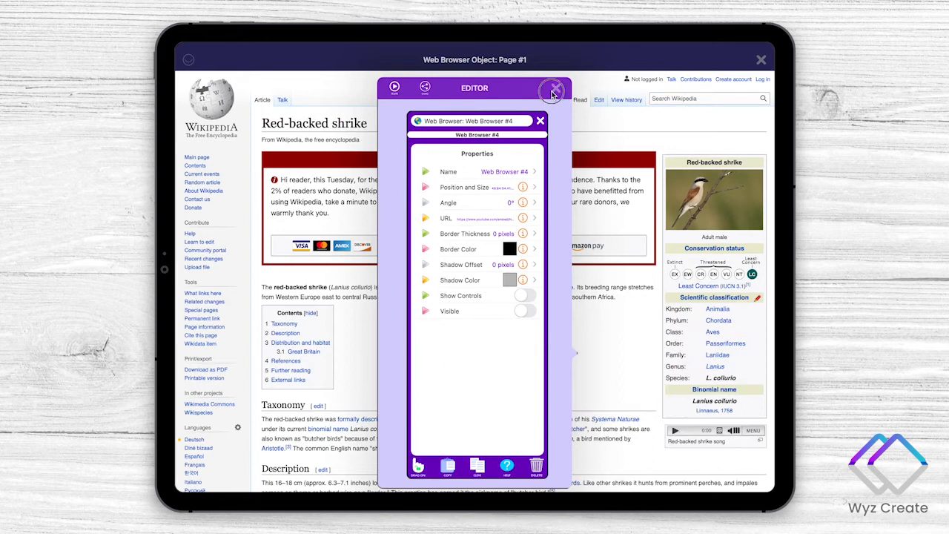
- Run the app, dismiss the Wikipedia donation banner, follow the "formally described" and "valid" links, and return to editing
click(187, 257)
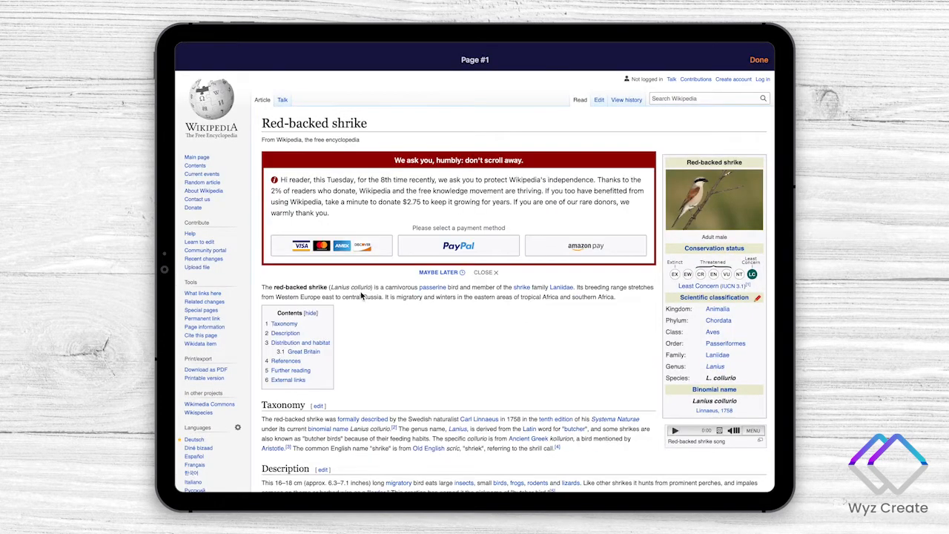
click(488, 272)
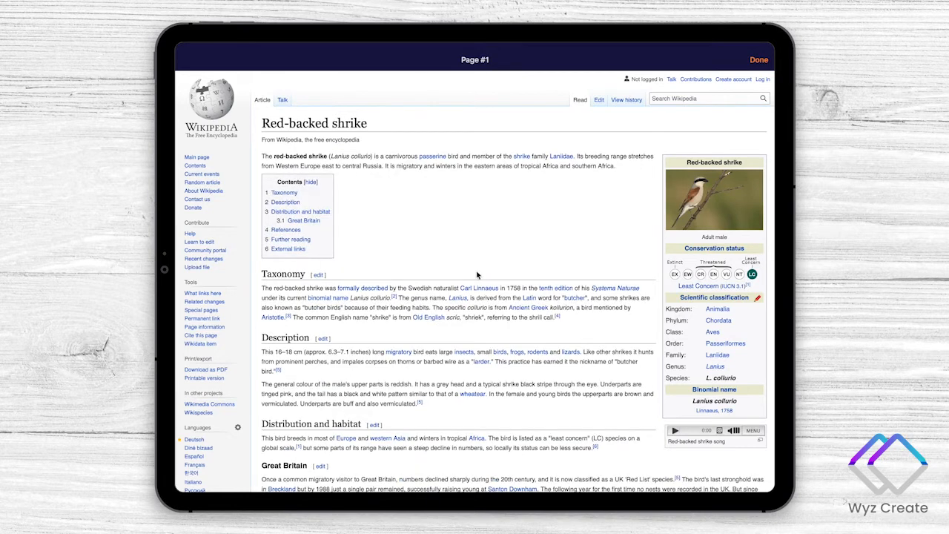
click(353, 289)
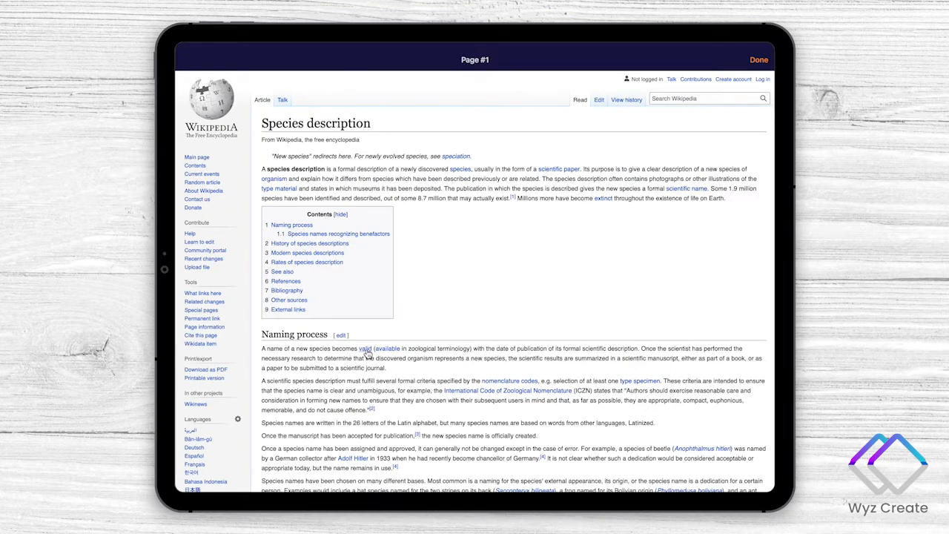
click(365, 350)
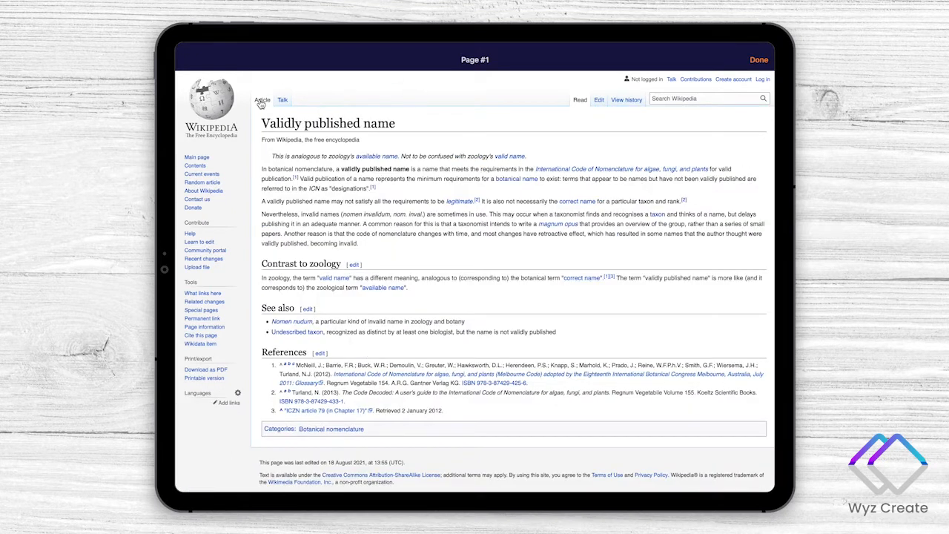
click(759, 60)
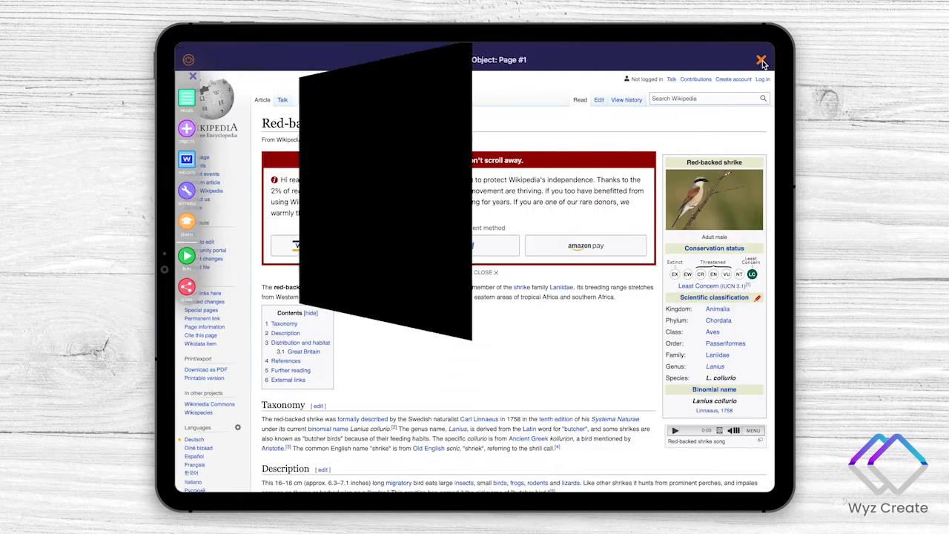
- Enable Show Controls for the Wikipedia object, Web Browser #3, and close its editor
click(429, 379)
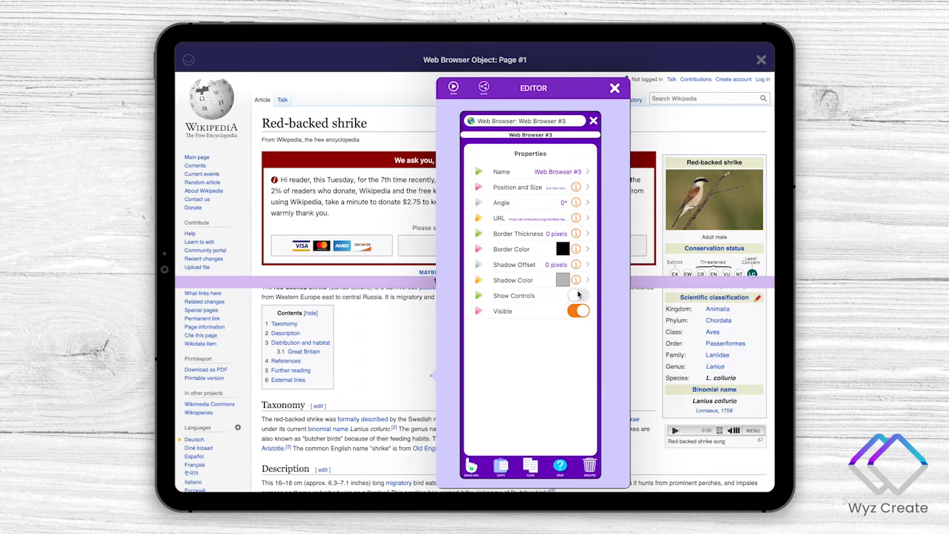
click(579, 296)
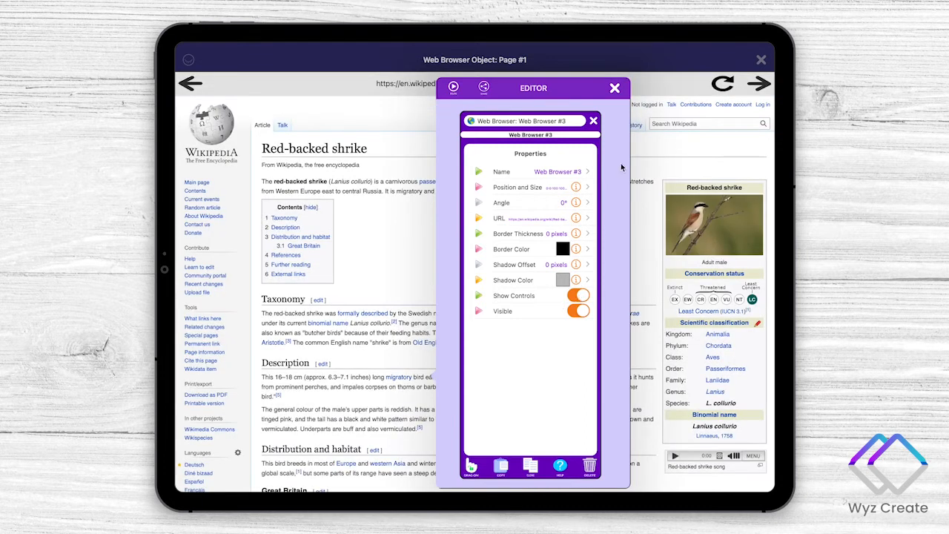
click(615, 89)
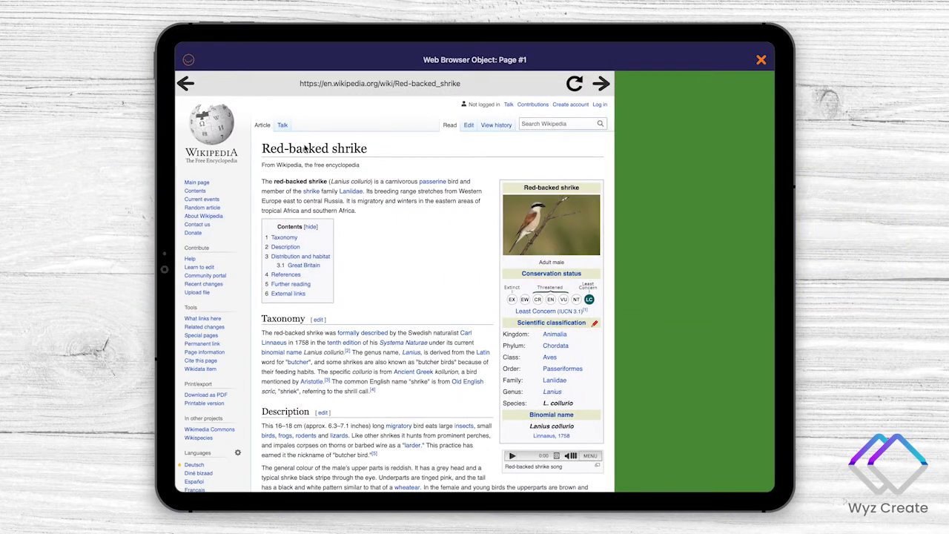
- Add a Button object and move it onto the green area beside the Wikipedia browser
click(189, 60)
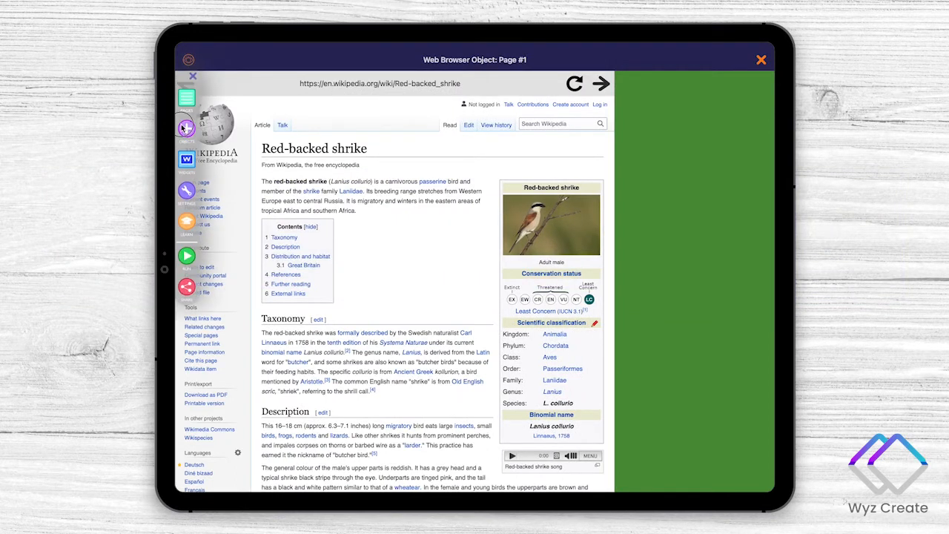
click(186, 128)
click(225, 108)
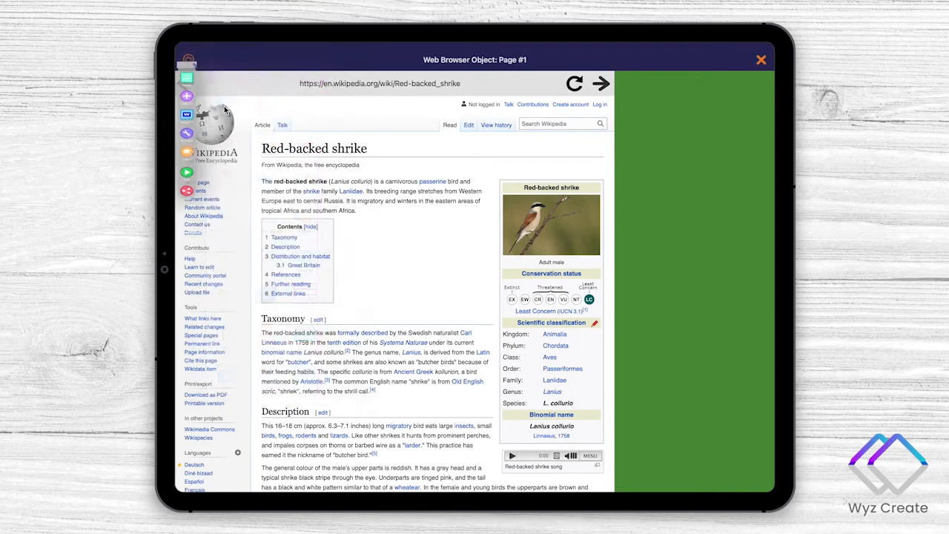
drag(388, 397, 682, 186)
- Set the new button's title to Red-Backed Shrike and its name to Bird
click(686, 186)
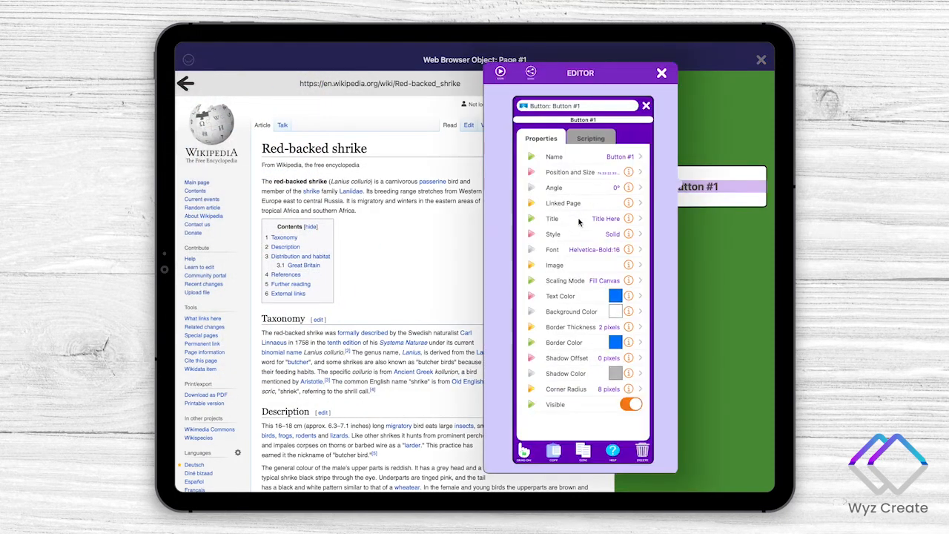
click(578, 219)
text(Red-Backed Shrike)
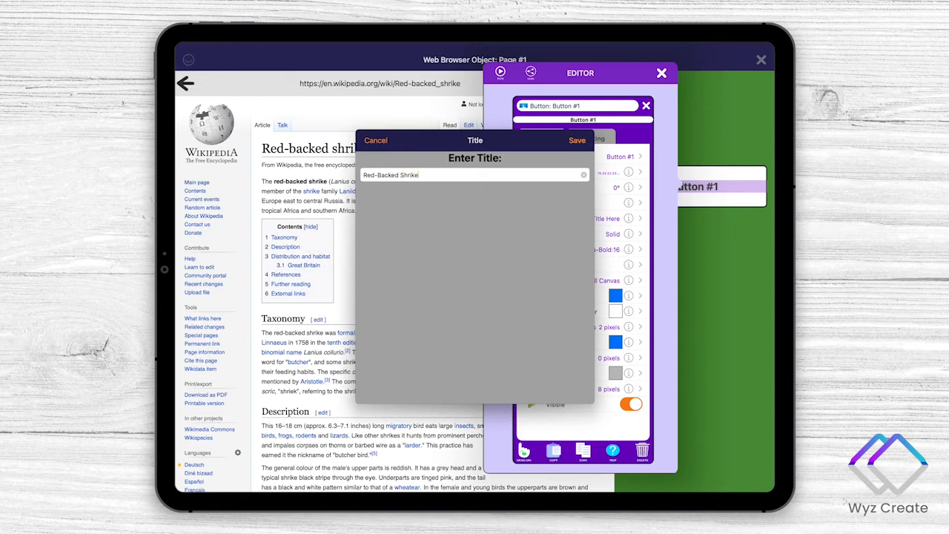
key(Return)
click(603, 155)
text(Bird)
key(Return)
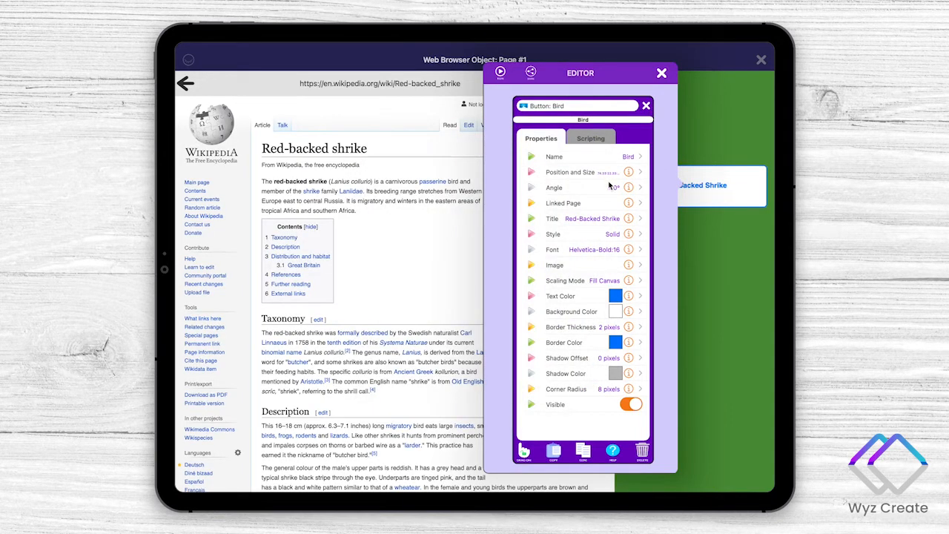
- Set the Bird button's style to Transparent and make its text color and border color black
click(593, 236)
click(438, 221)
click(595, 296)
click(460, 258)
click(467, 365)
click(391, 185)
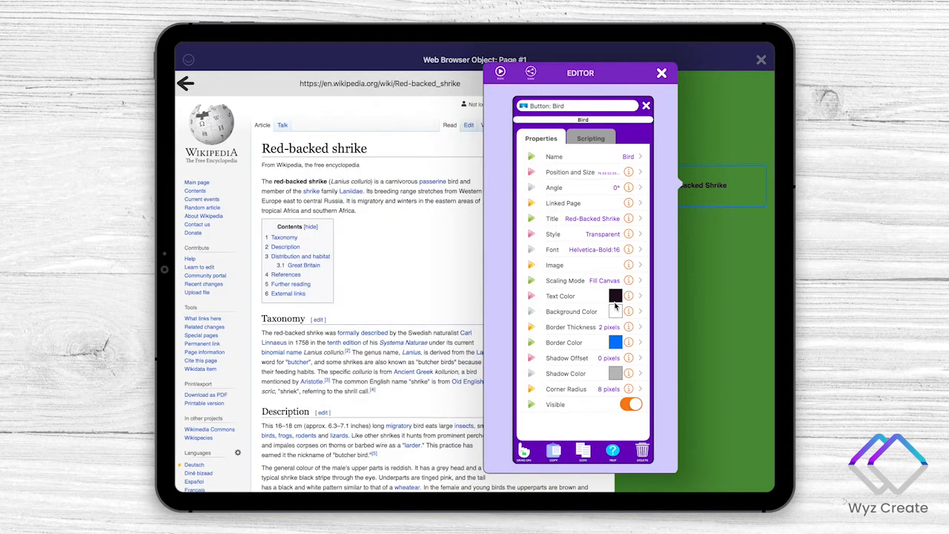
click(593, 337)
click(479, 411)
click(392, 227)
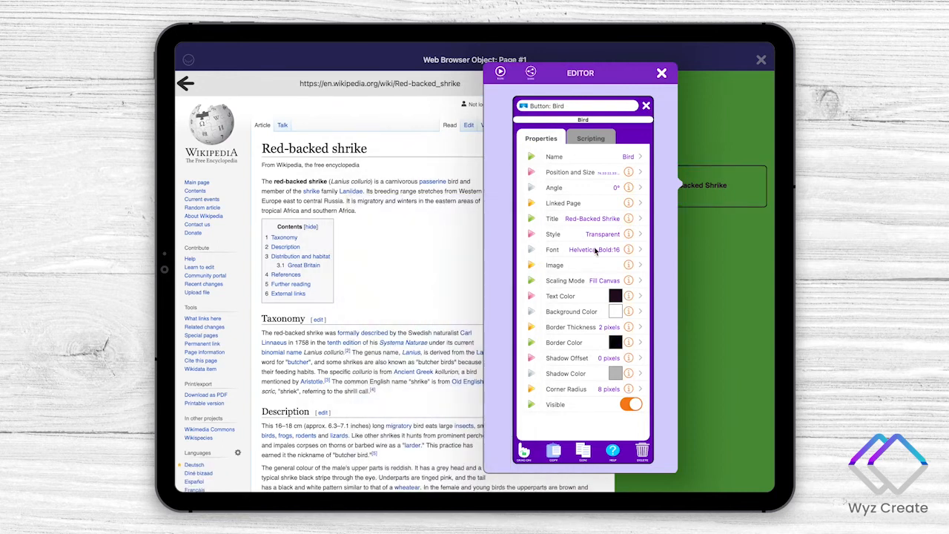
- Set the Bird button's font to Helvetica-Bold size 24 and increase its corner radius
click(596, 250)
scroll(498, 233, down, 8)
click(495, 157)
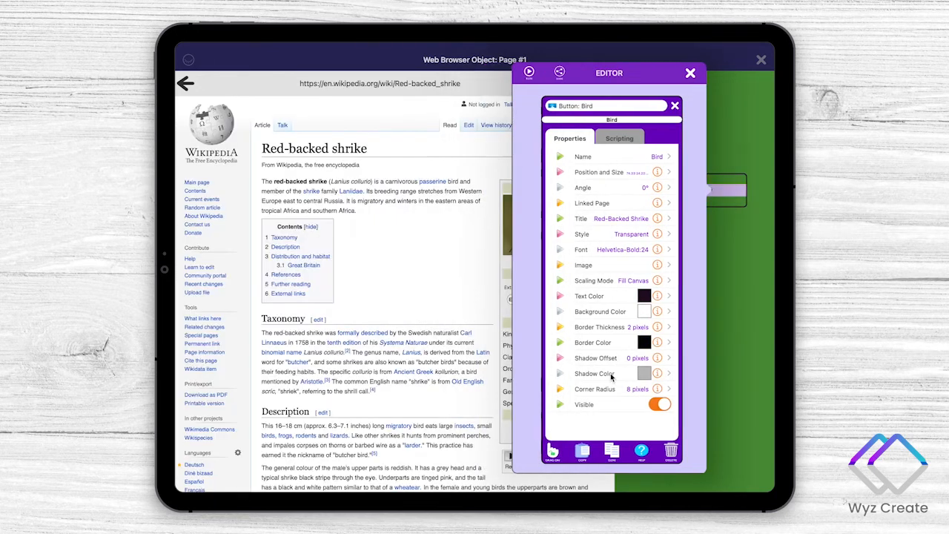
click(608, 392)
drag(407, 180, 476, 181)
click(568, 142)
click(750, 249)
click(676, 191)
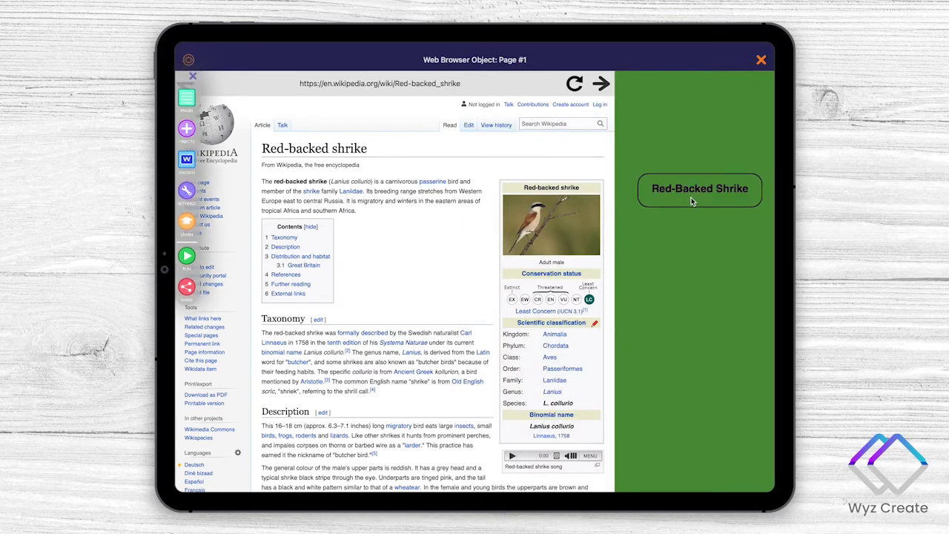
- Check the URL assigned to Web Browser #3 and close its editor without changing it
click(457, 221)
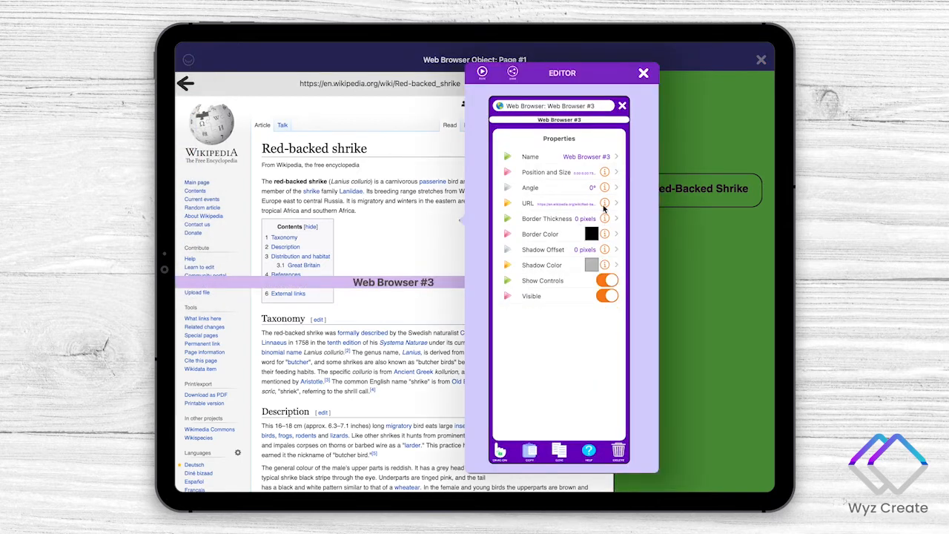
click(604, 204)
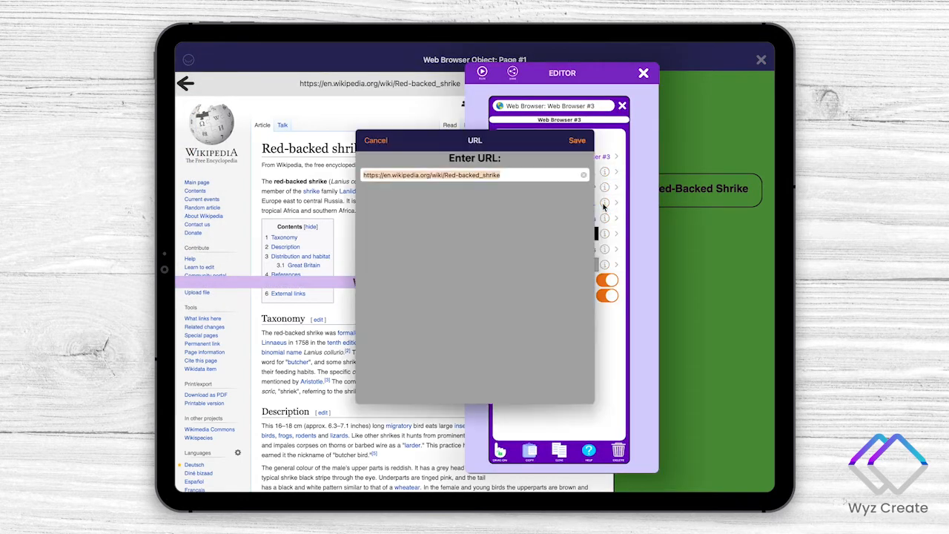
click(375, 140)
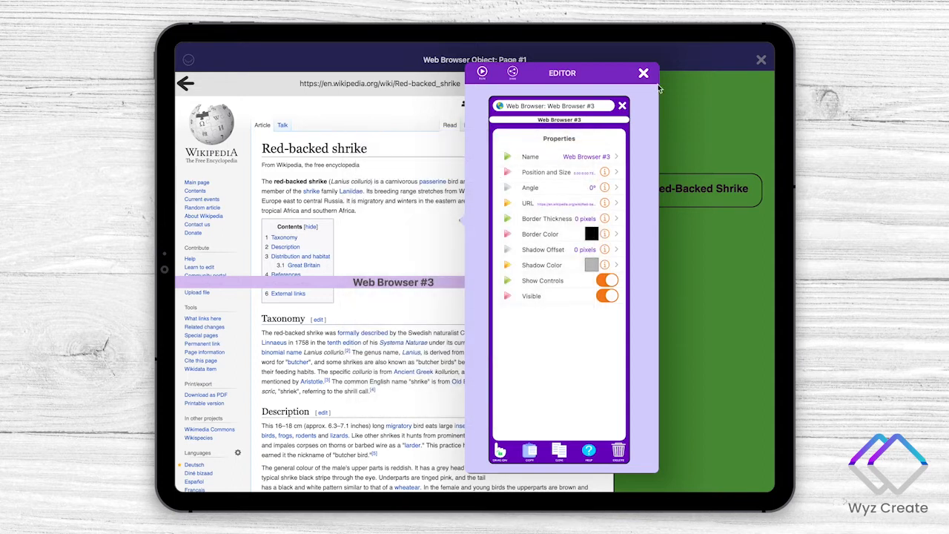
click(644, 73)
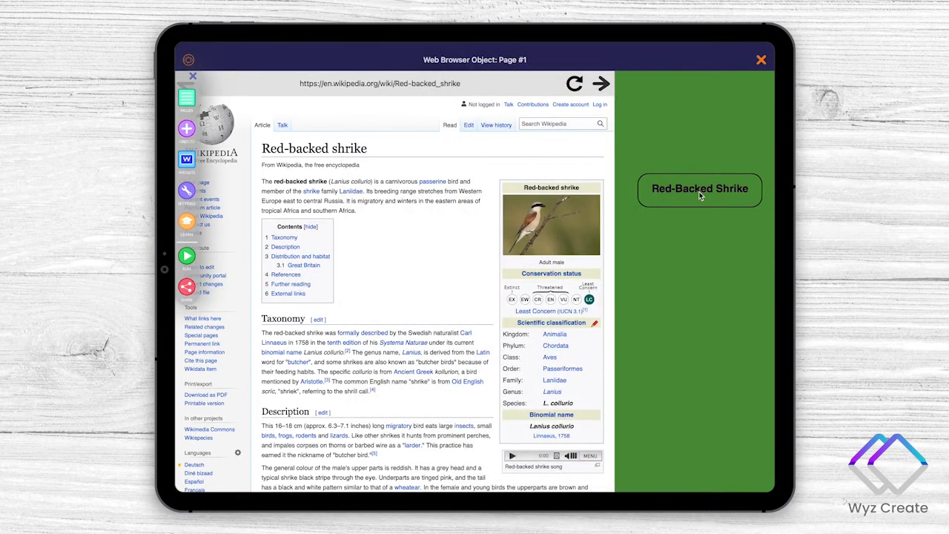
- Add the Set Web Browser URL script to the Bird button's When Button is Touched event
click(699, 193)
click(605, 139)
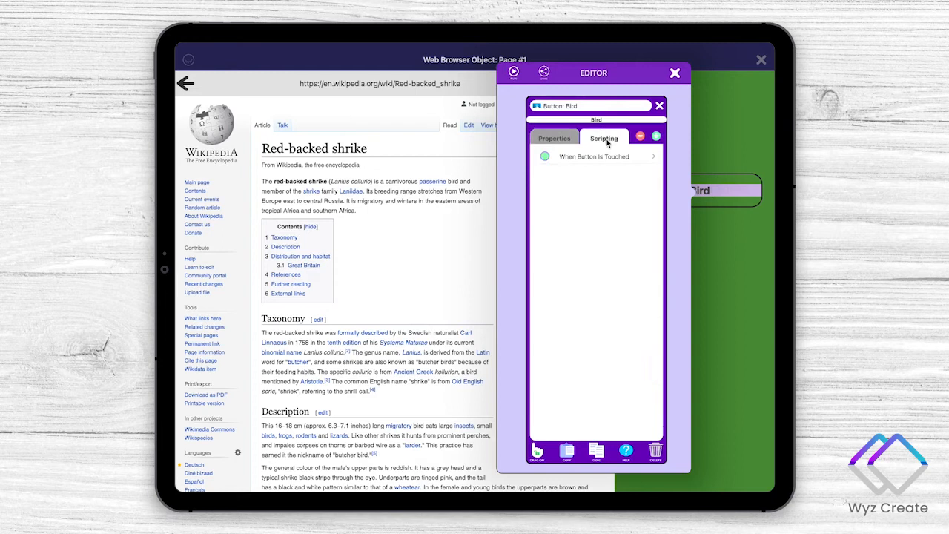
click(616, 159)
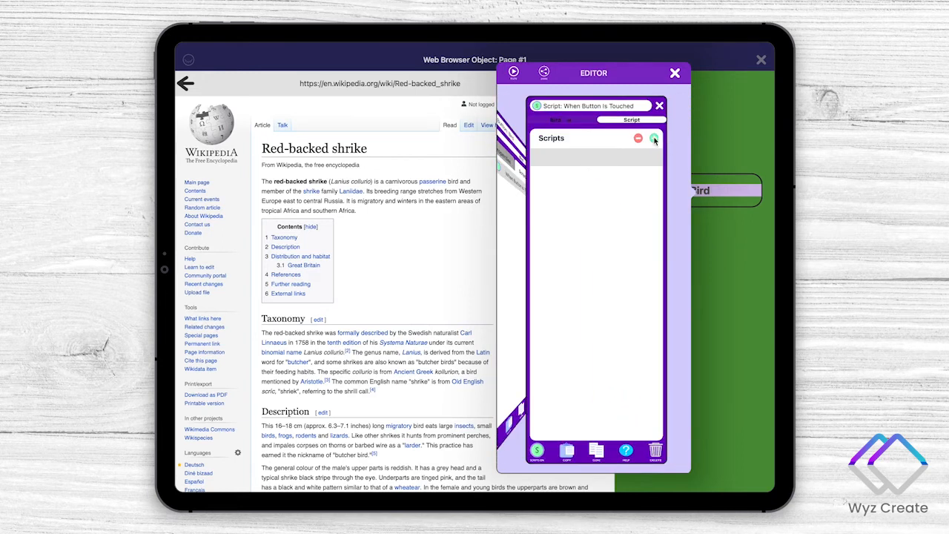
click(653, 138)
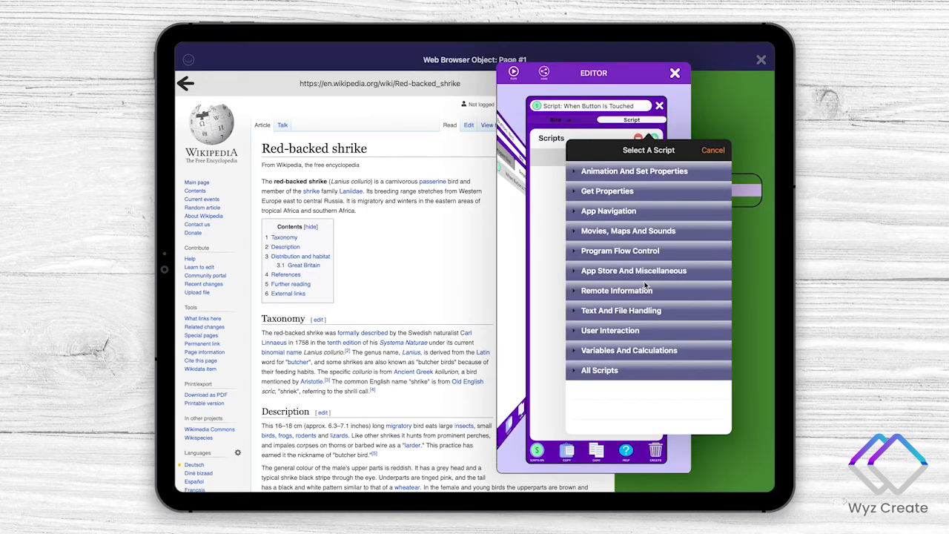
click(630, 171)
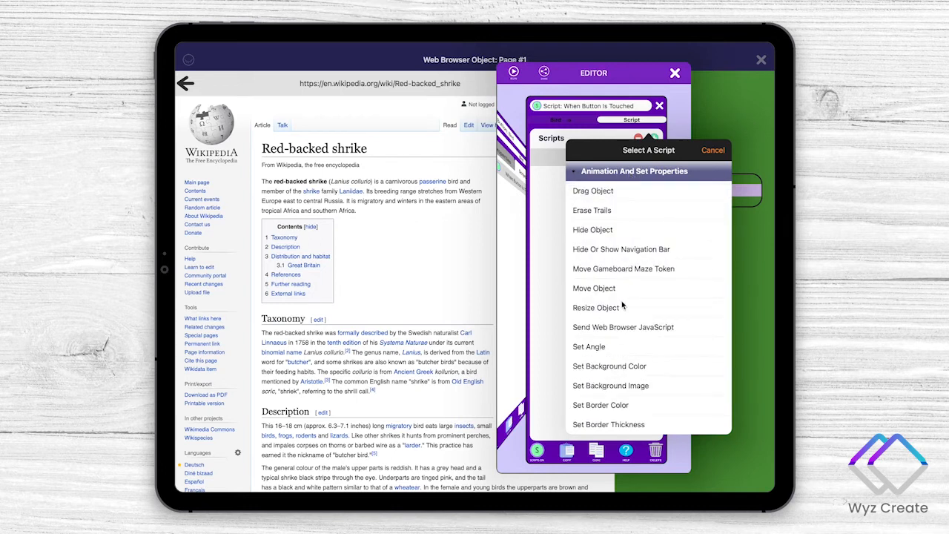
scroll(622, 305, down, 10)
scroll(623, 306, down, 10)
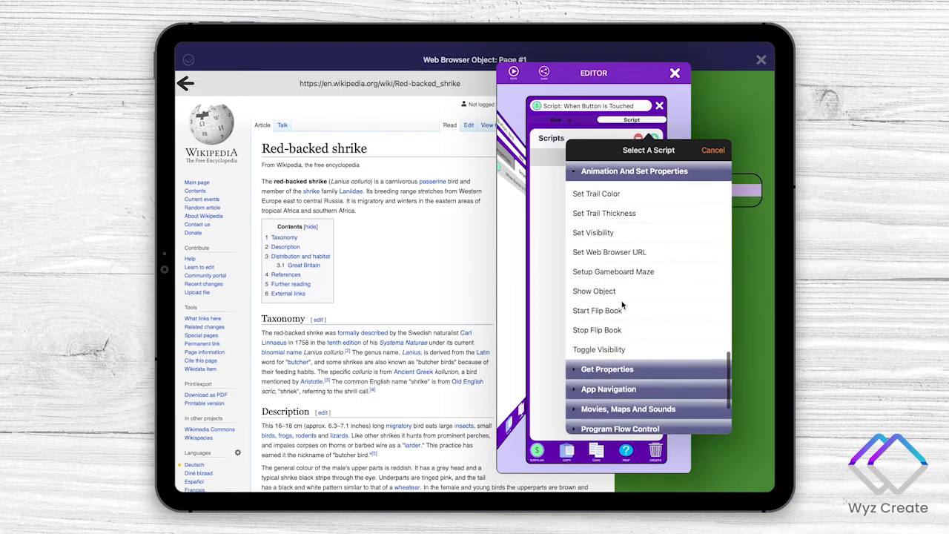
click(610, 252)
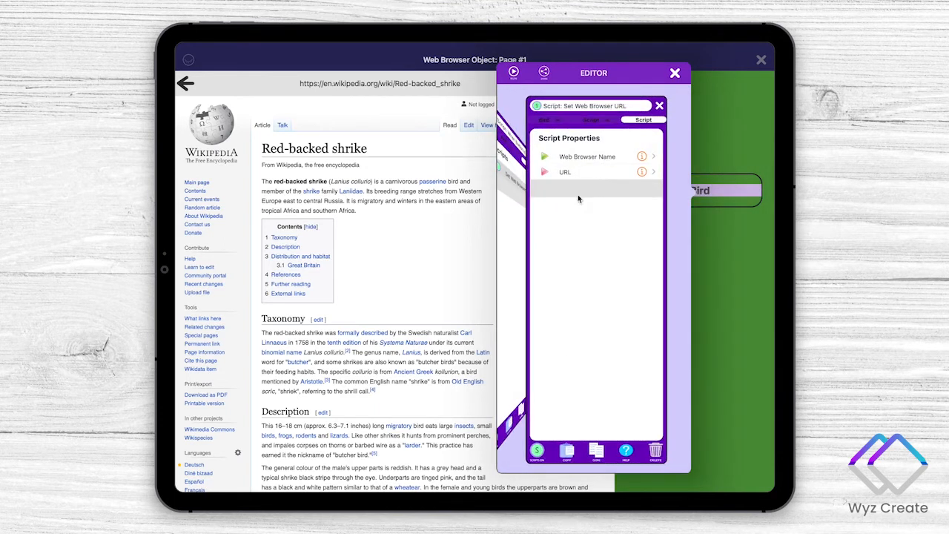
click(601, 160)
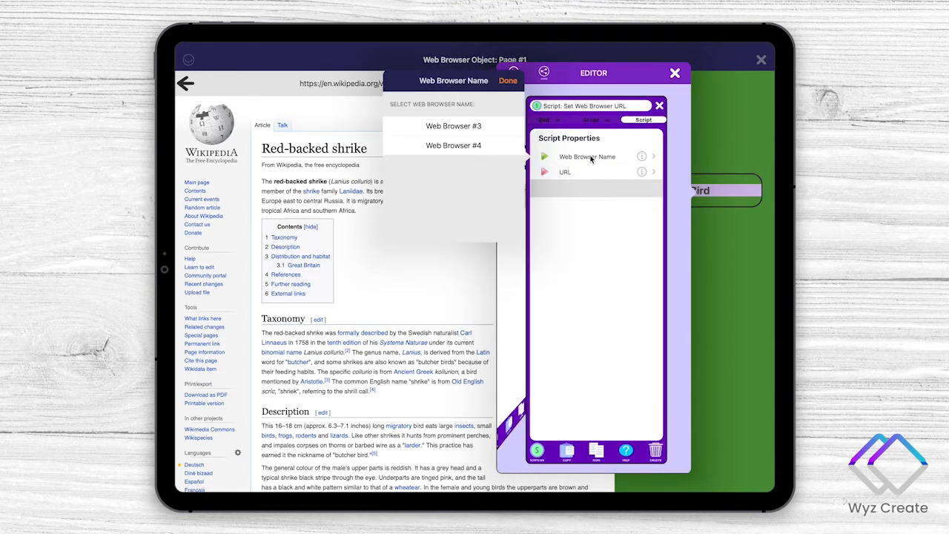
click(675, 72)
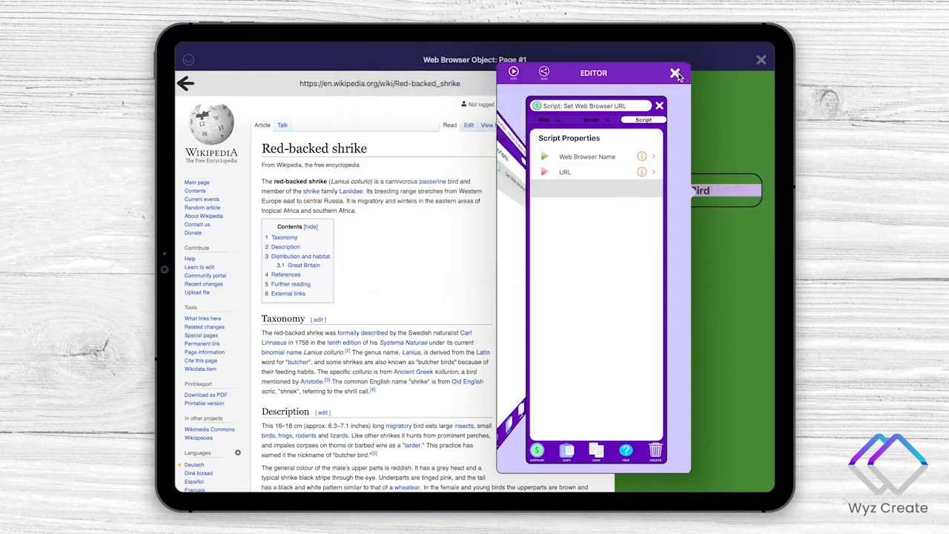
click(674, 73)
- Rename the Web Browser #3 object showing the Red-backed shrike article to Wikipedia
click(431, 248)
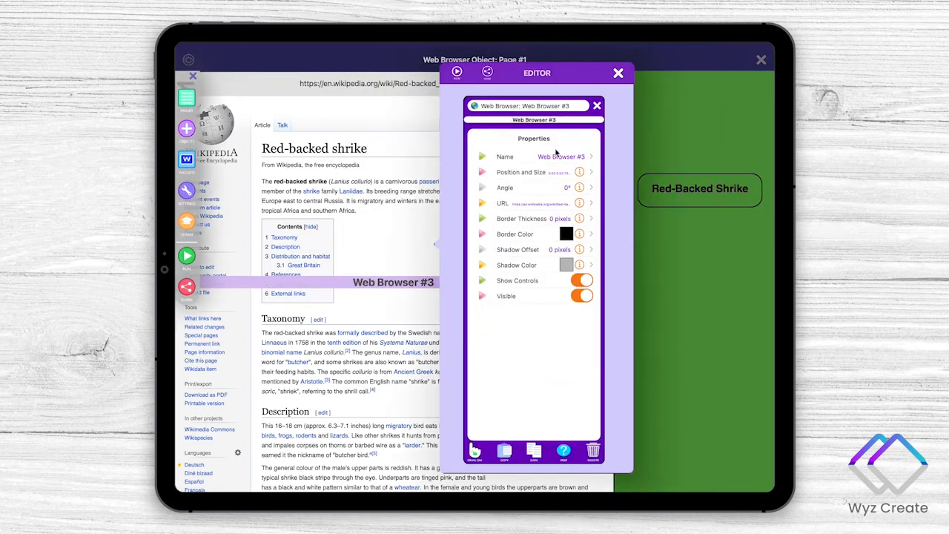
click(553, 157)
text(Wikipedia)
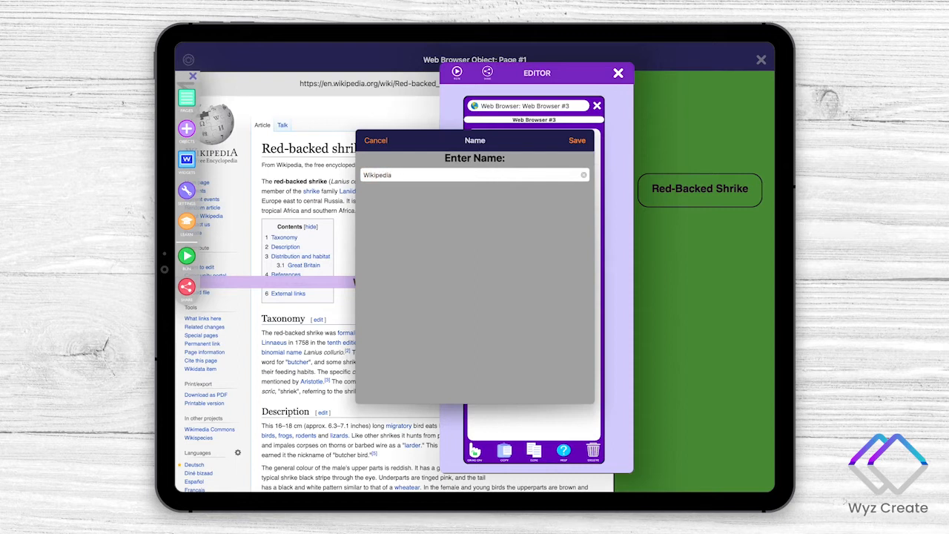
click(577, 140)
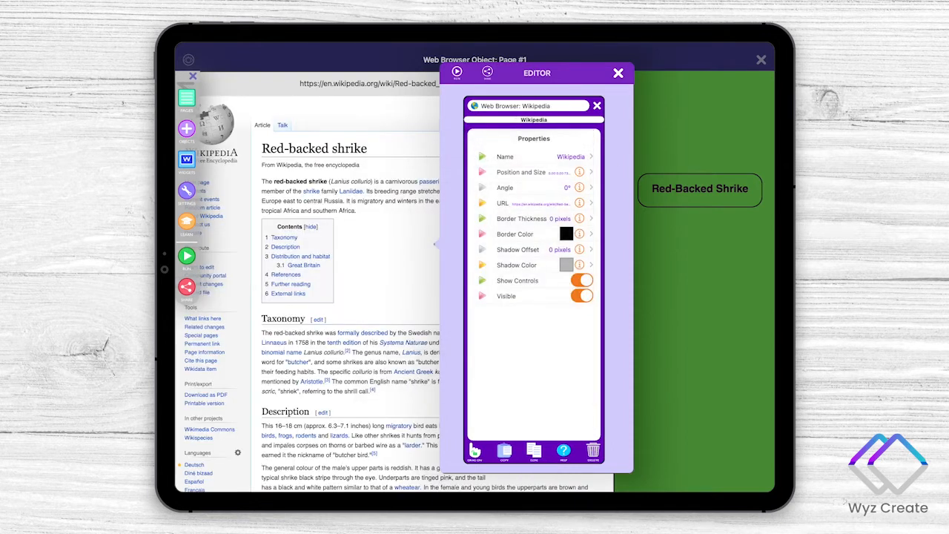
- Rename the hidden Web Browser #4 object from the page's object list to Video
click(657, 289)
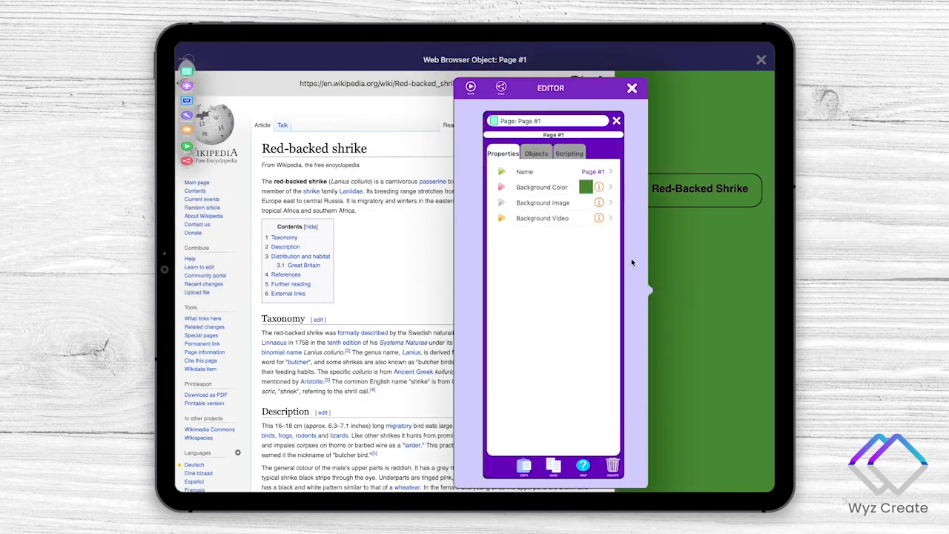
click(532, 155)
click(540, 187)
click(578, 171)
text(Video)
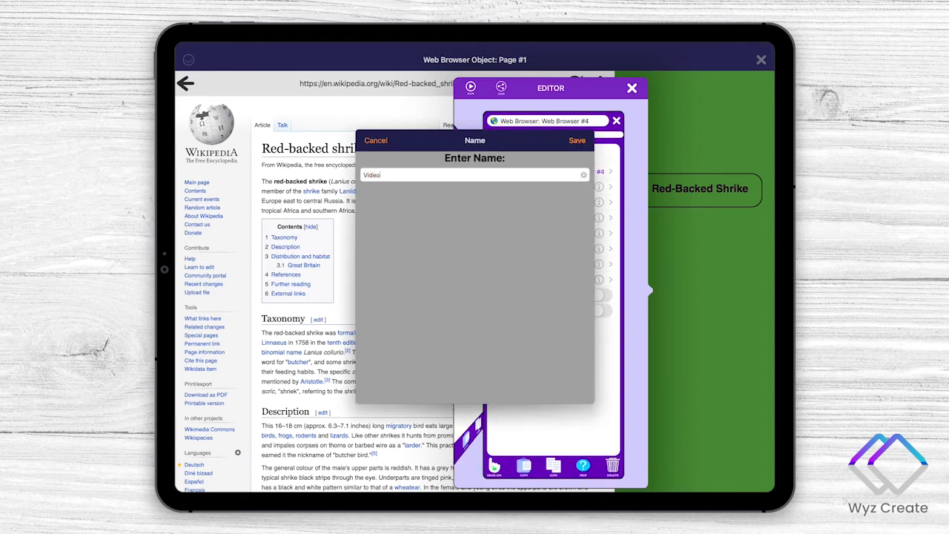
key(Return)
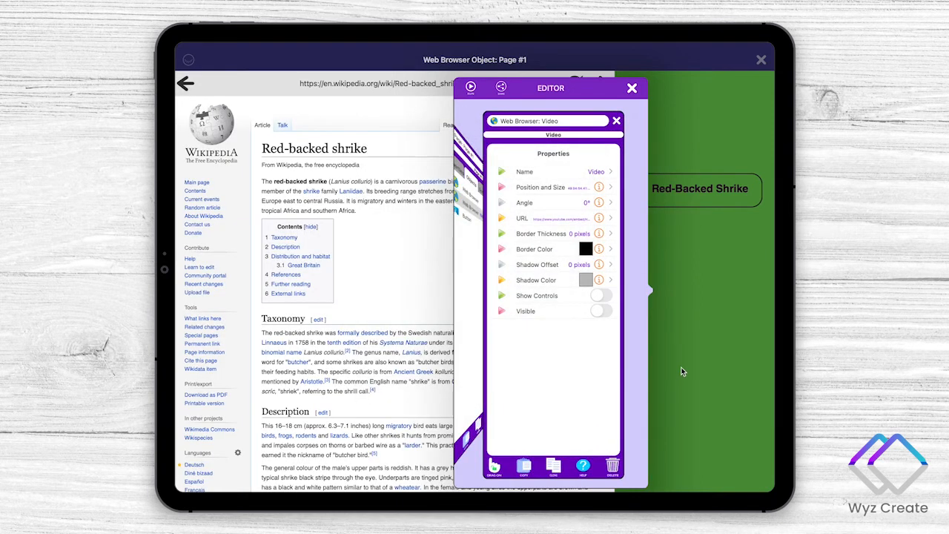
click(681, 367)
click(703, 191)
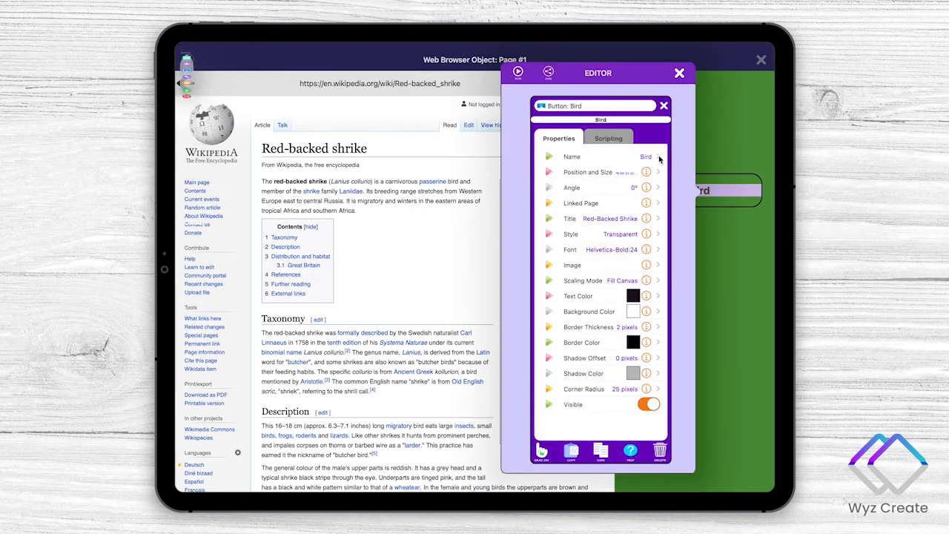
click(608, 141)
click(606, 156)
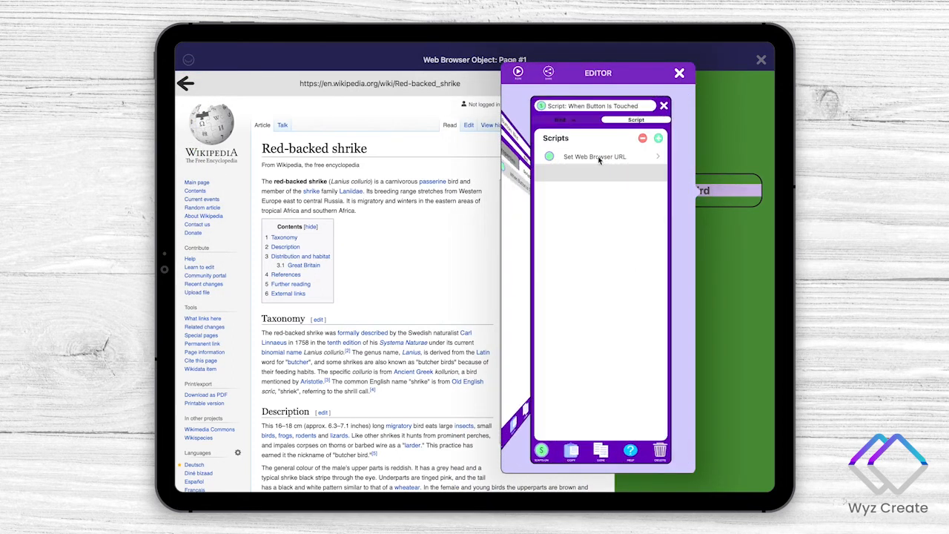
click(599, 158)
click(599, 158)
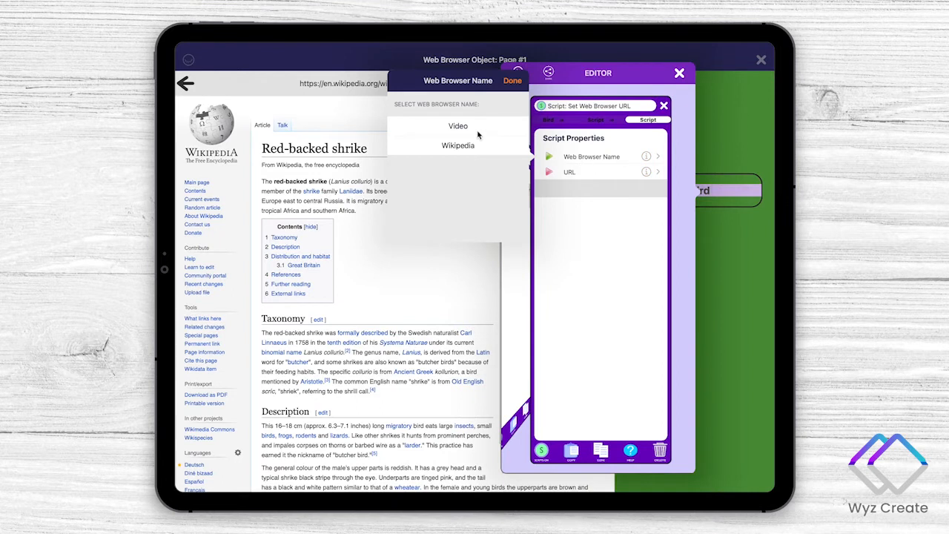
click(463, 146)
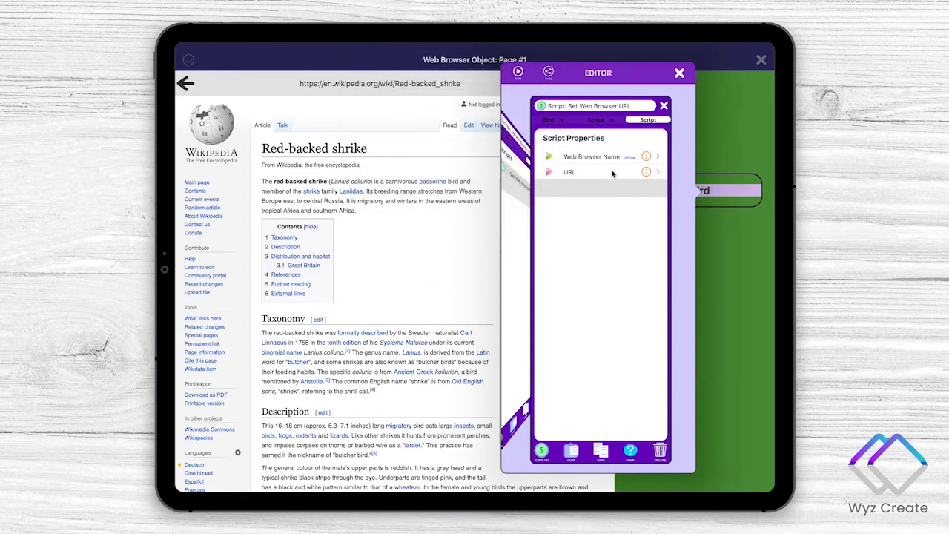
click(612, 174)
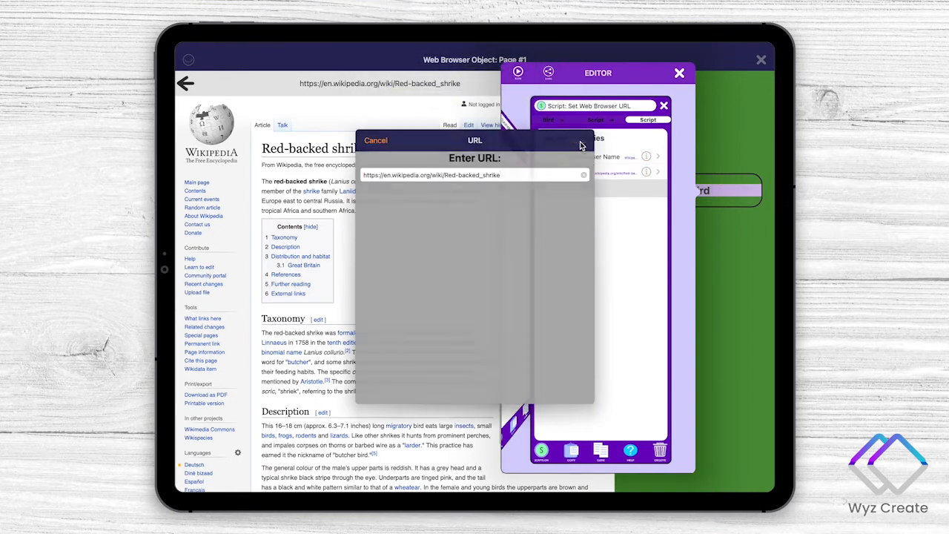
click(581, 141)
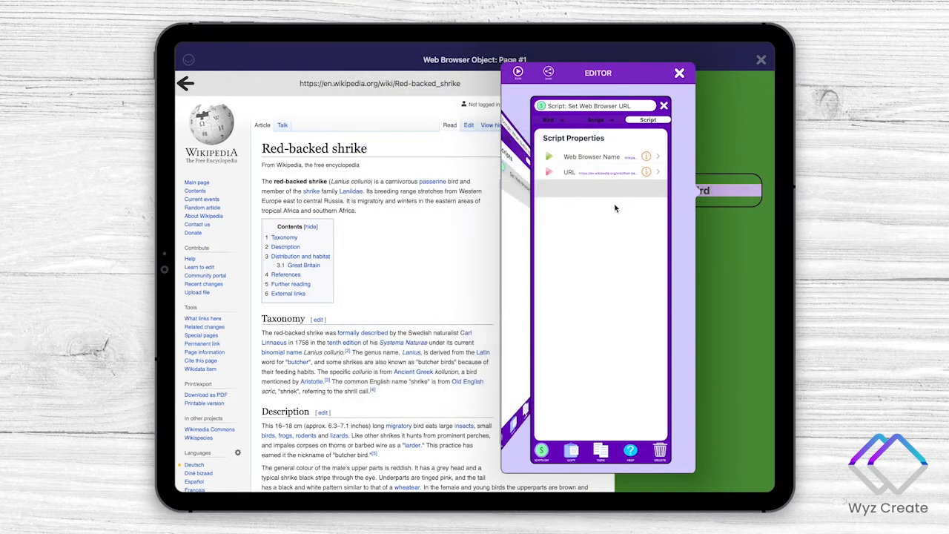
click(679, 75)
- Duplicate the Bird button, place the copy directly below the original and open the copy's properties
click(691, 190)
click(586, 450)
click(504, 304)
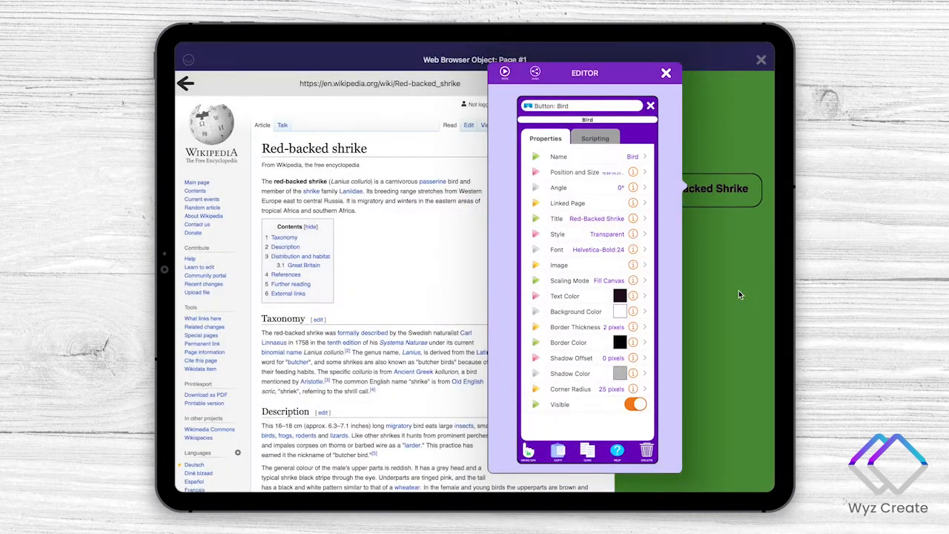
click(711, 216)
click(704, 191)
drag(704, 191, 705, 237)
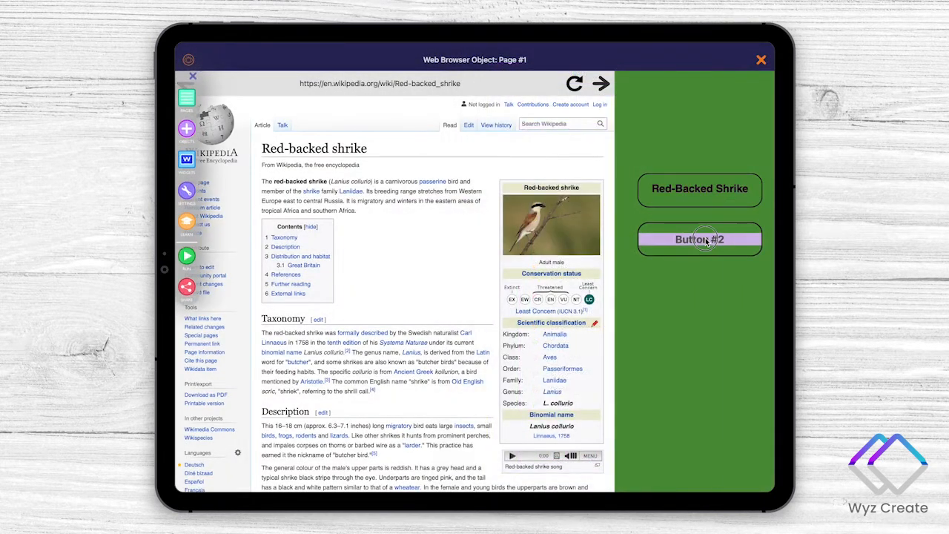
click(703, 237)
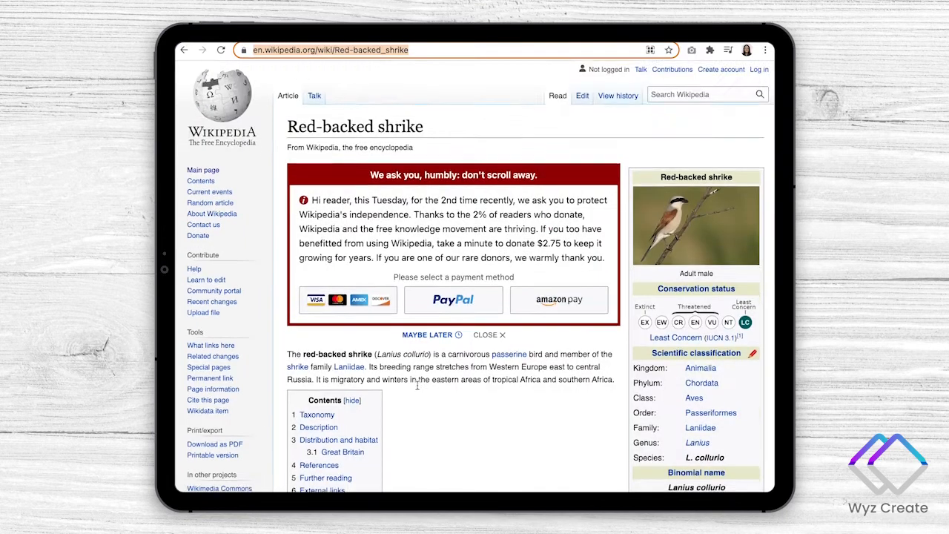
- Switch to the Chrome browser, open the Scotland article linked in the shrike page's Great Britain section and copy its URL
scroll(420, 382, down, 5)
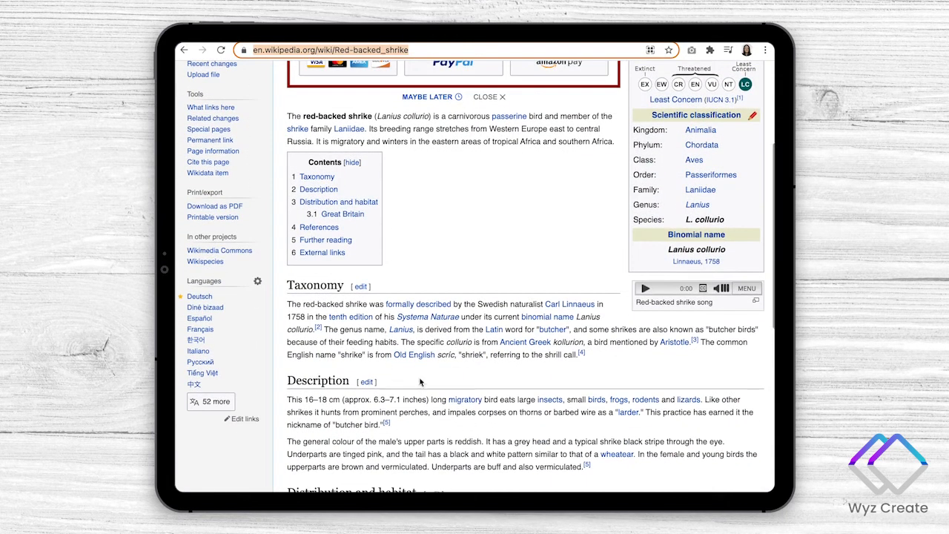
scroll(420, 382, down, 4)
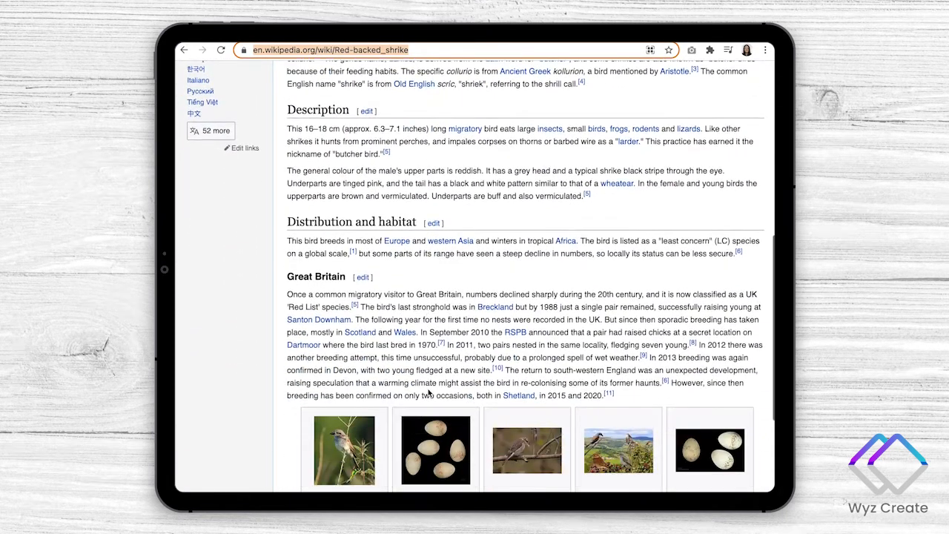
scroll(428, 393, down, 1)
click(361, 311)
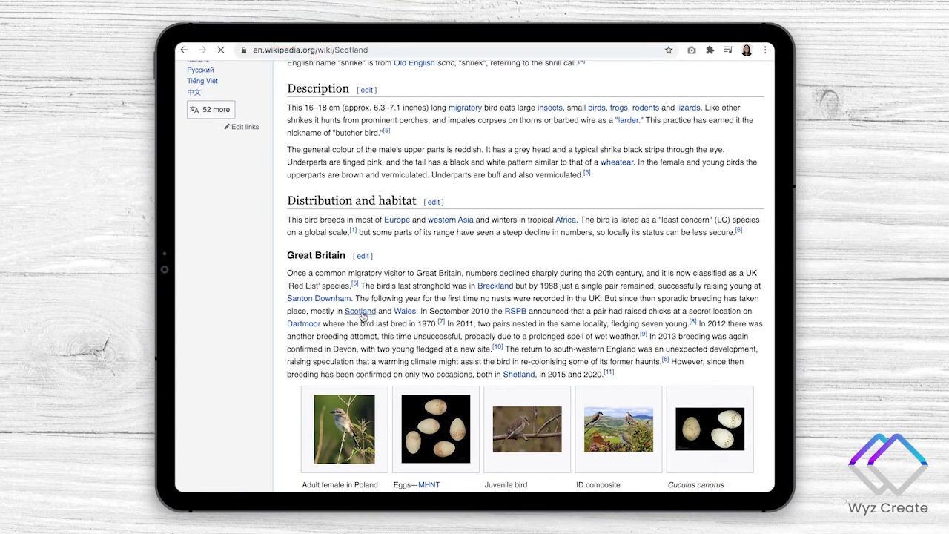
click(393, 51)
key(ctrl+c)
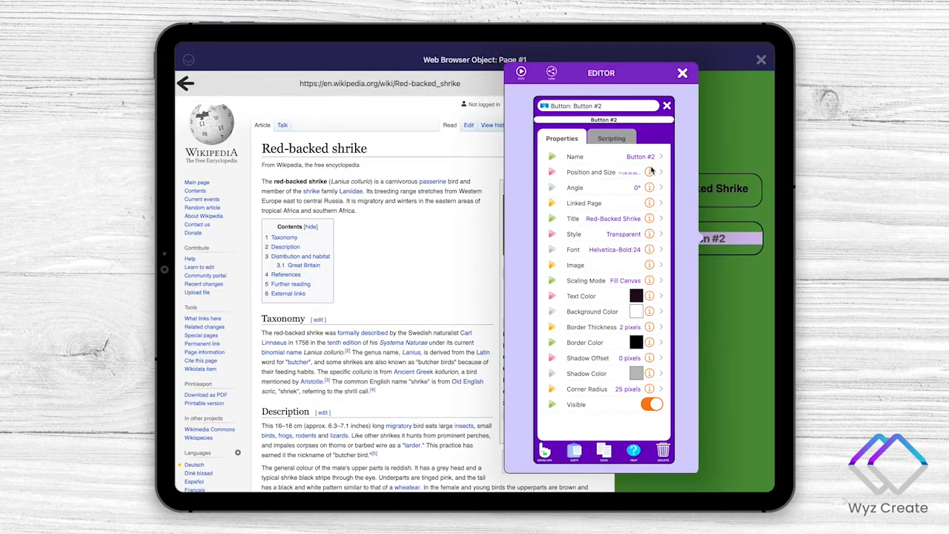
- Back in Wyz Create, name the duplicated button Scotland and set its title to Scotland Info
click(649, 157)
text(Scotland)
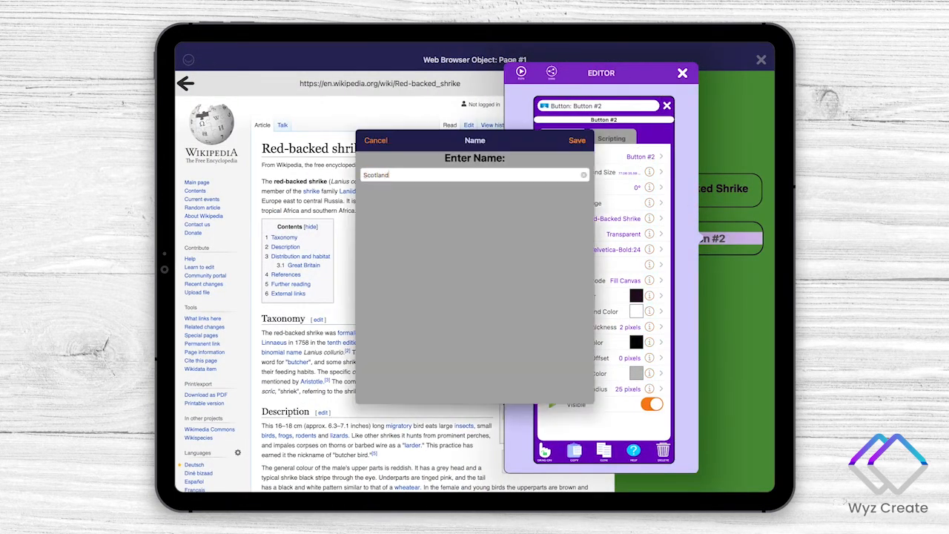
key(Return)
click(612, 219)
text(Scotland)
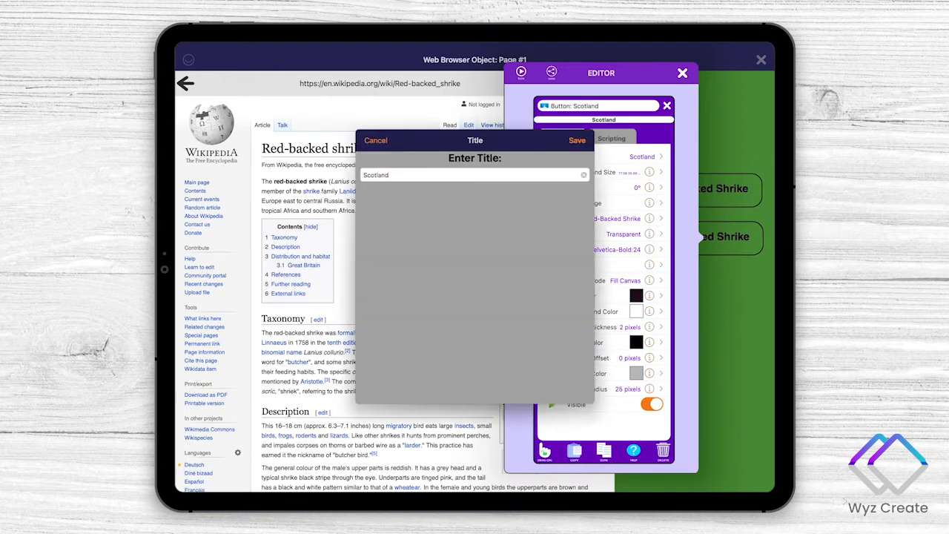
text( Info)
key(Return)
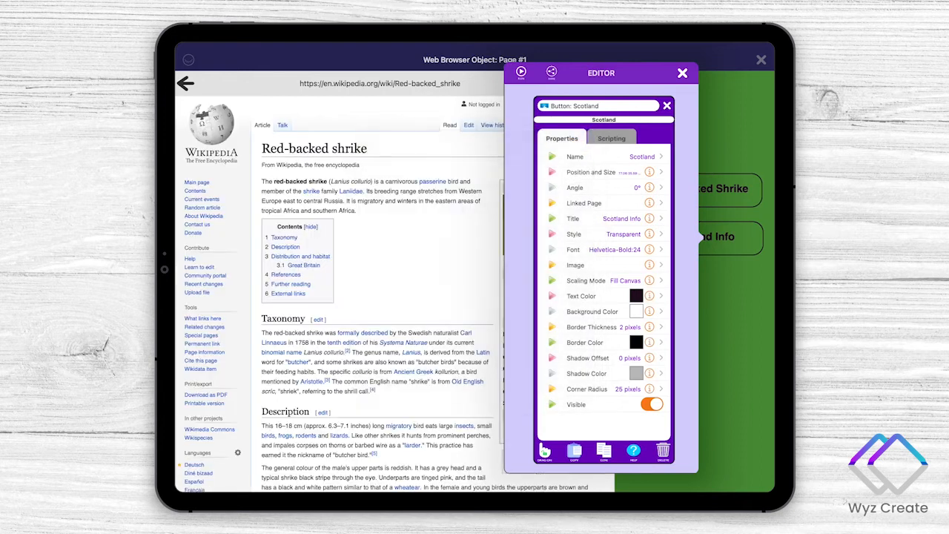
click(618, 144)
click(609, 158)
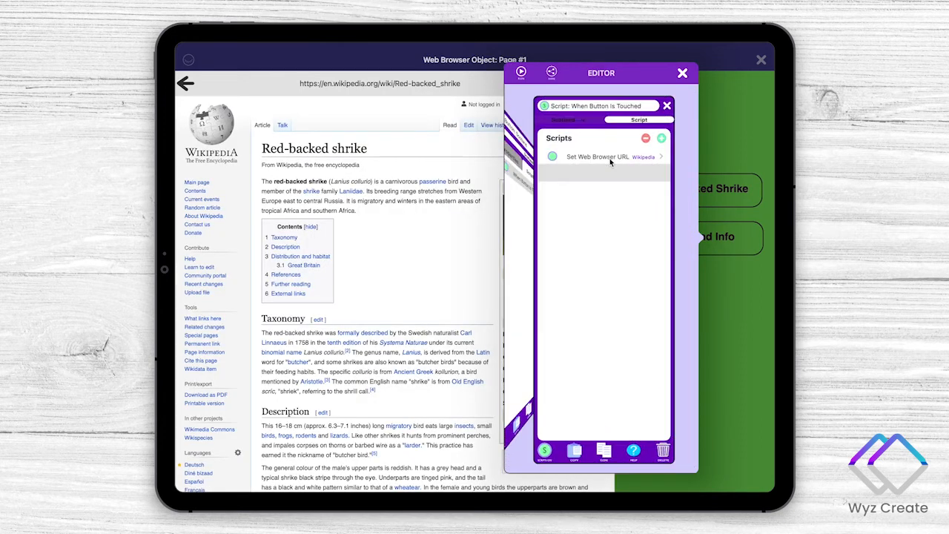
click(610, 158)
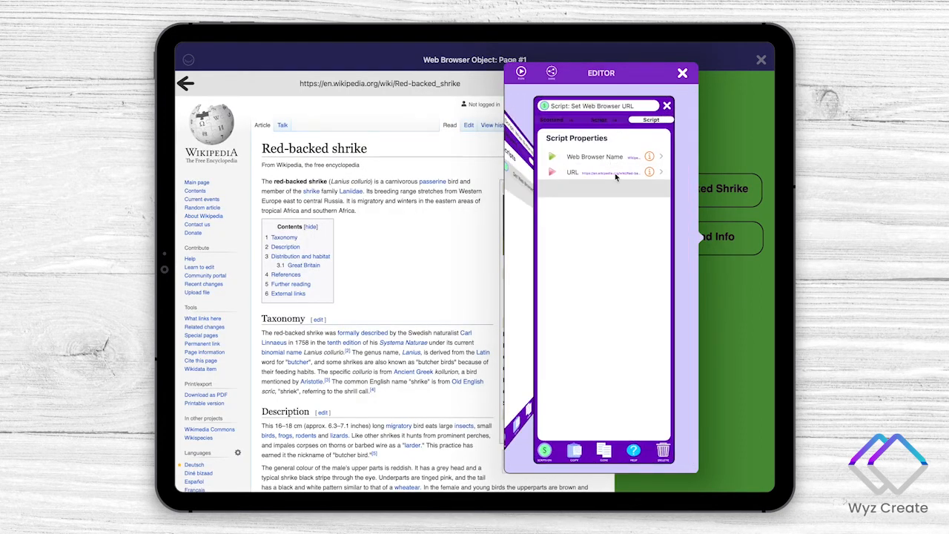
click(614, 173)
key(ctrl+a)
key(ctrl+v)
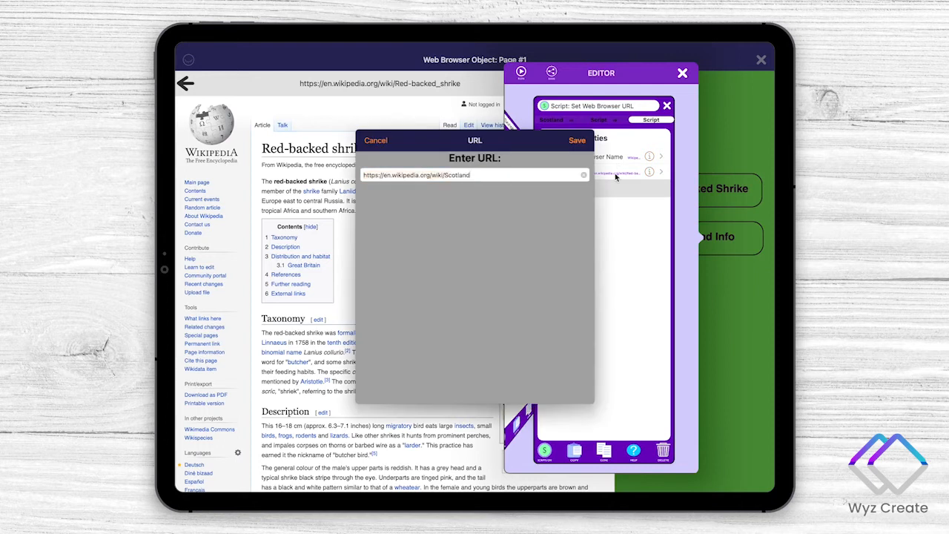
key(Return)
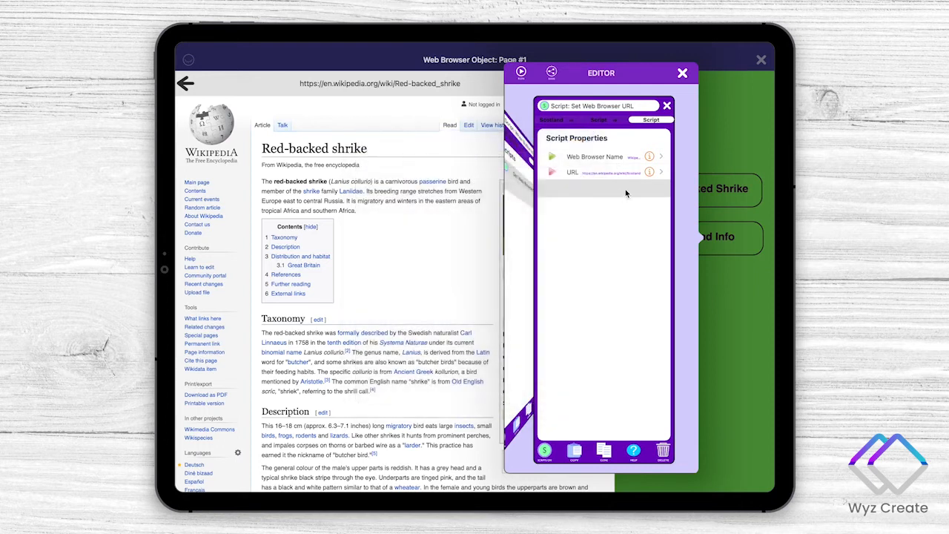
- Run the app, test switching articles with the Scotland Info and Red-Backed Shrike buttons, and return to the page canvas
click(521, 72)
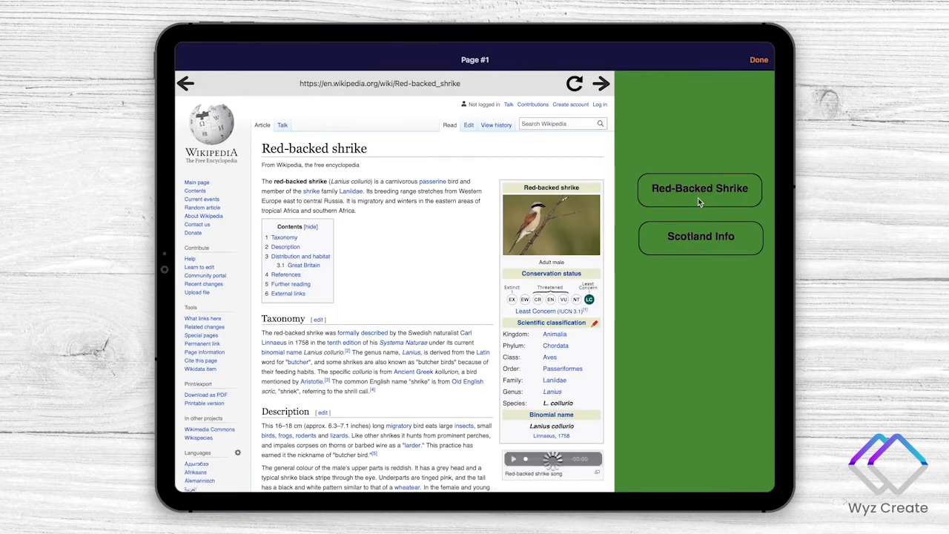
click(701, 239)
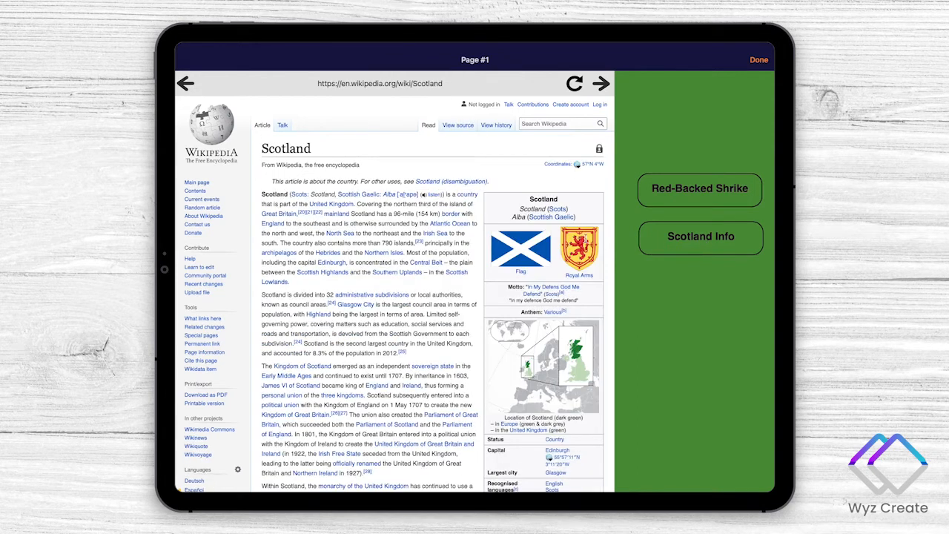
click(699, 190)
click(700, 236)
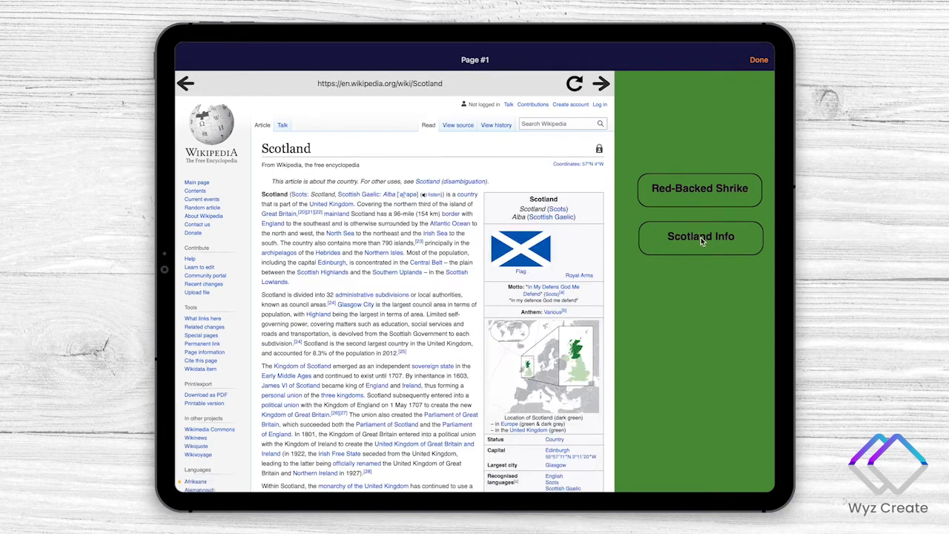
click(704, 194)
click(759, 60)
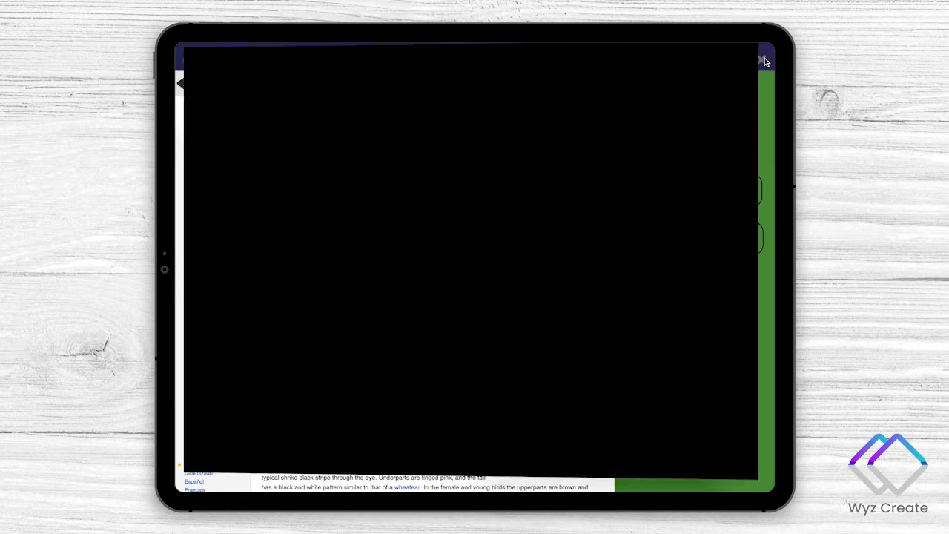
click(682, 72)
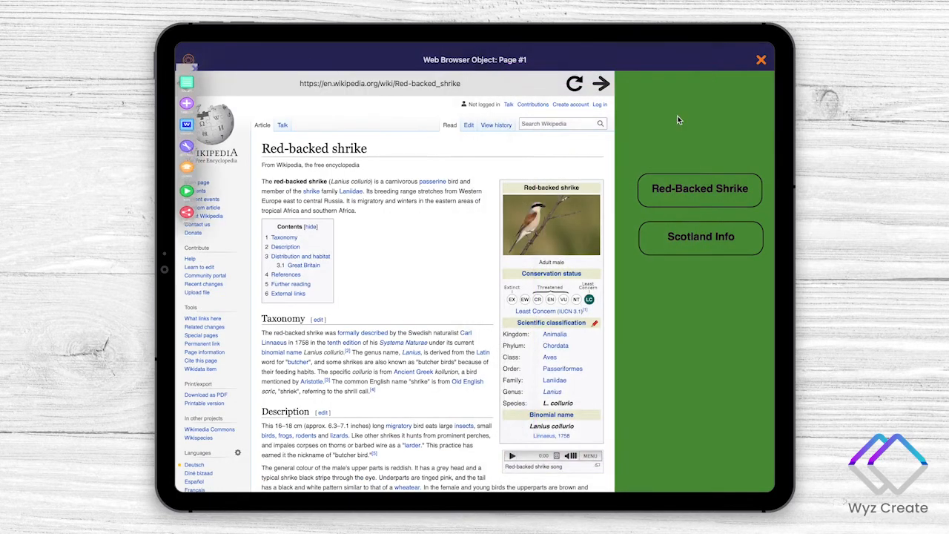
- Make the Video web browser object visible on Page #1
click(678, 116)
click(521, 156)
click(529, 187)
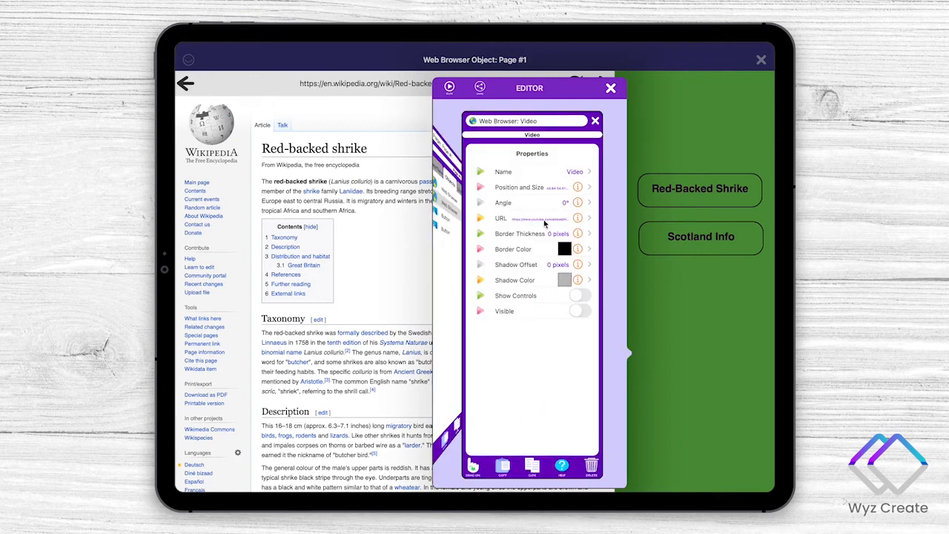
click(579, 311)
click(663, 270)
- Move the Red-Backed Shrike and Scotland Info buttons up on the green background, keeping them stacked
click(681, 191)
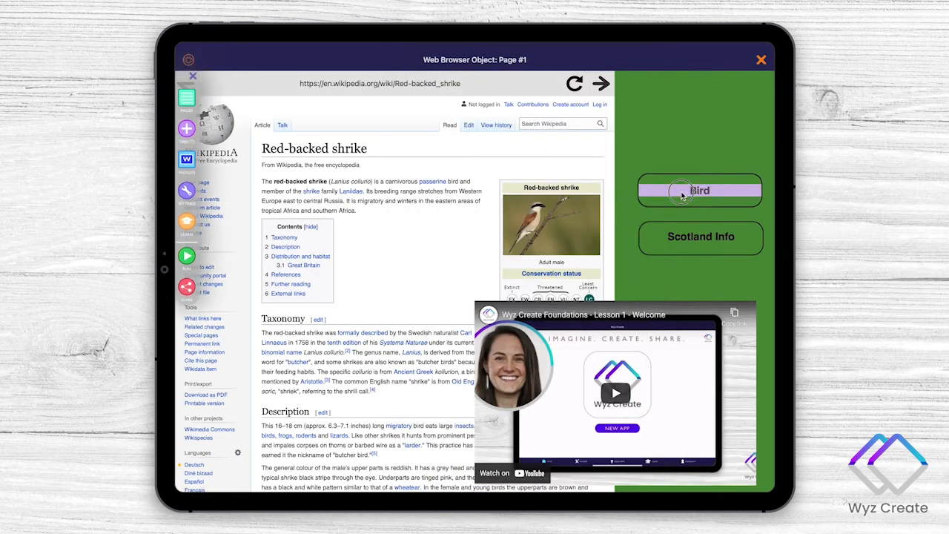
click(685, 234)
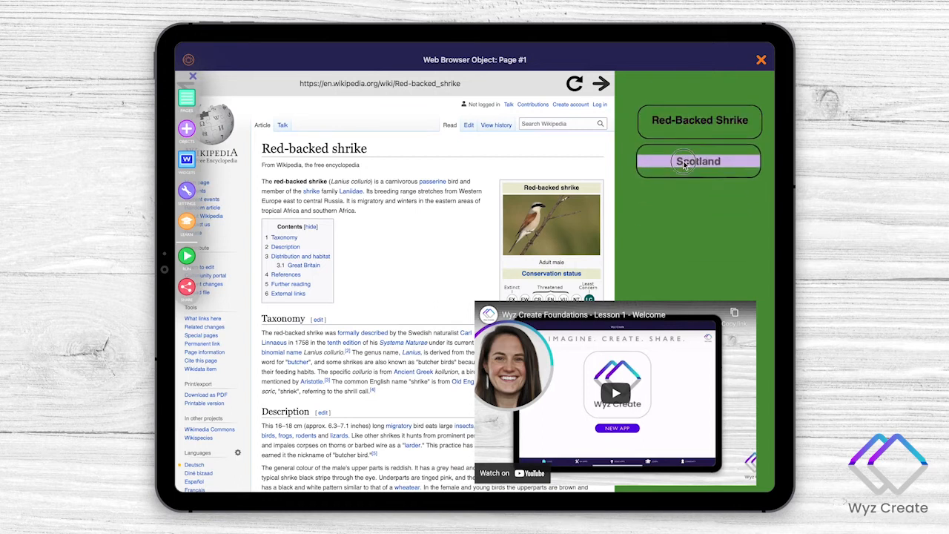
- Clone the Scotland Info button and place the copy directly beneath it on the green background
click(687, 166)
click(583, 450)
click(498, 307)
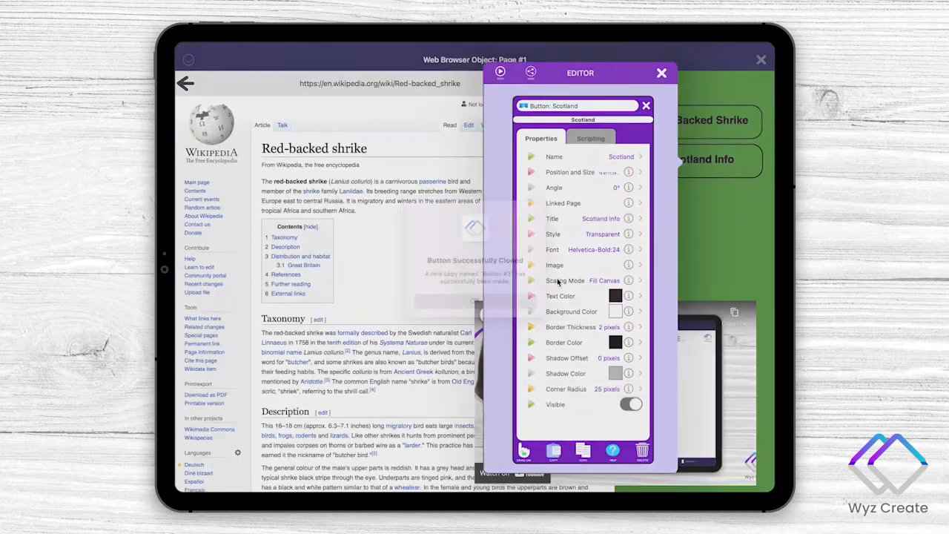
click(704, 203)
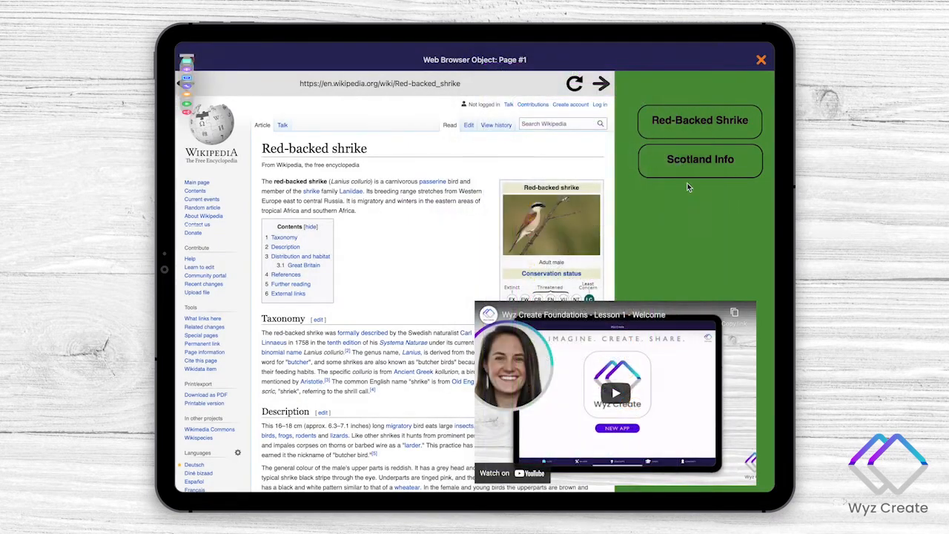
drag(690, 165, 689, 200)
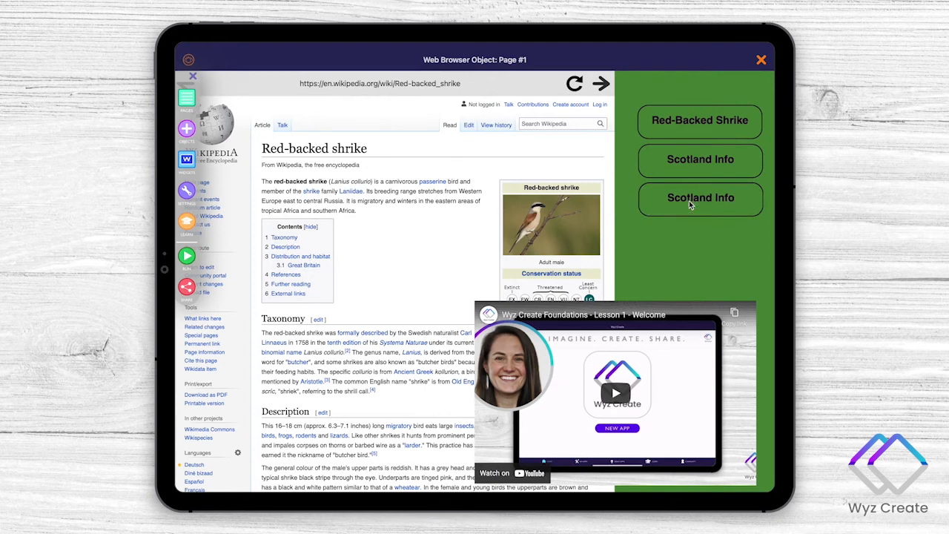
- Name the cloned bottom button ChangeVideo
click(689, 200)
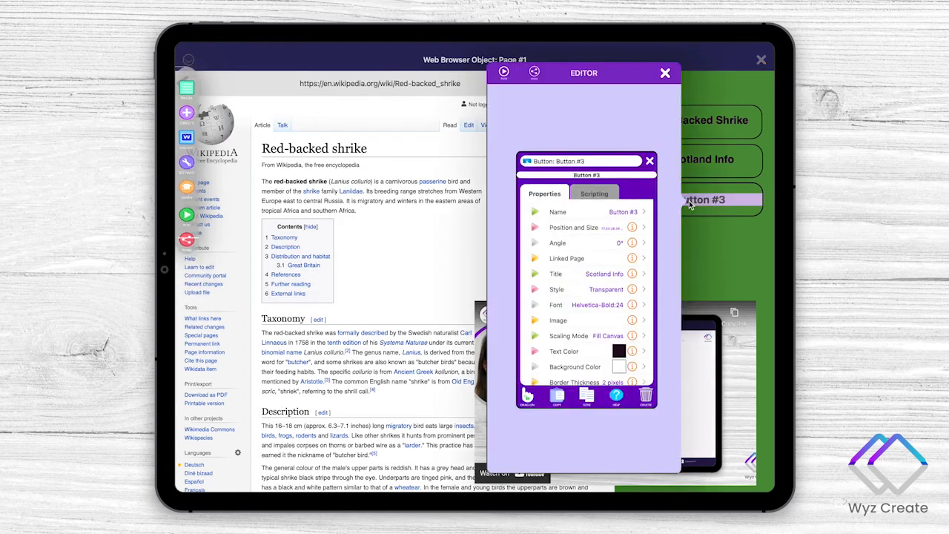
click(624, 162)
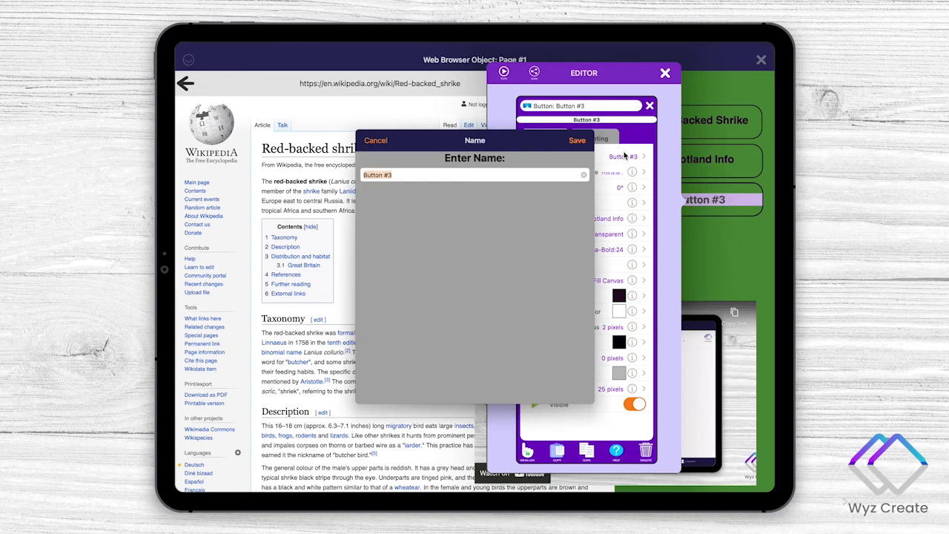
text(ChangeVidepo)
key(Return)
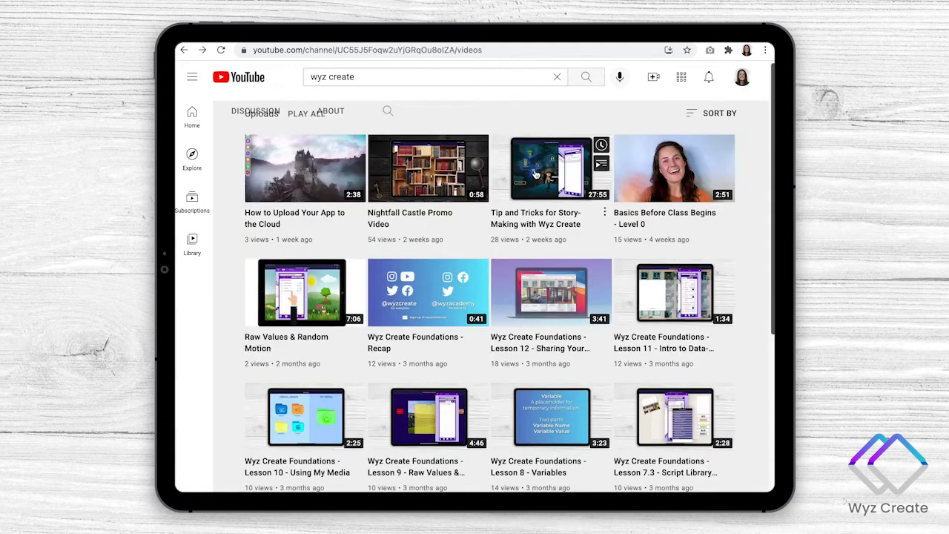
- Switch to YouTube, open the Tip and Tricks for Story-Making with Wyz Create video, and copy the URL from its embed code
click(535, 174)
click(440, 353)
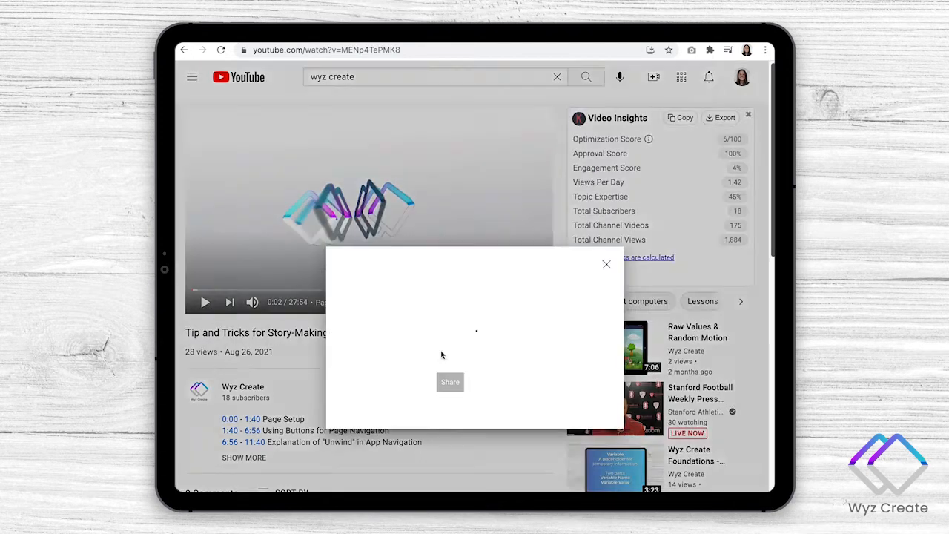
click(361, 300)
drag(387, 331, 406, 343)
key(super+c)
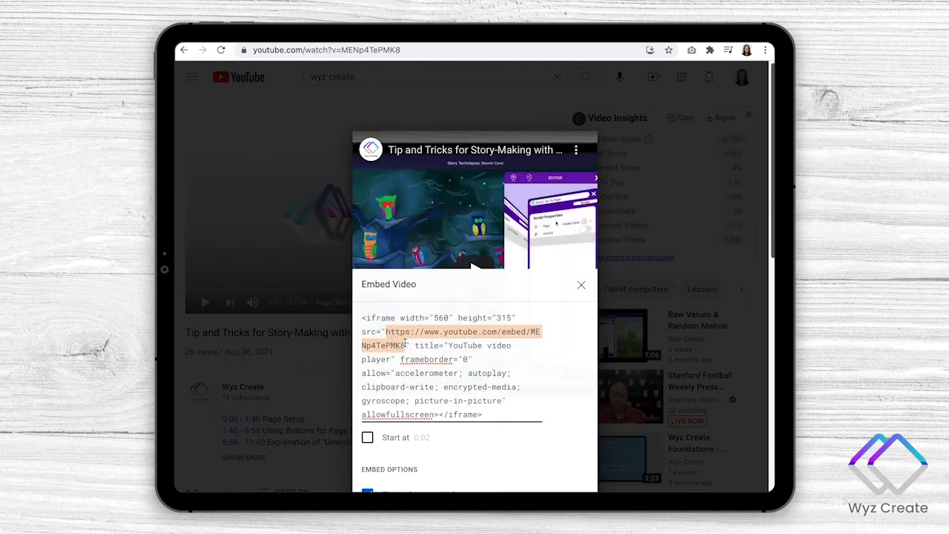
click(197, 262)
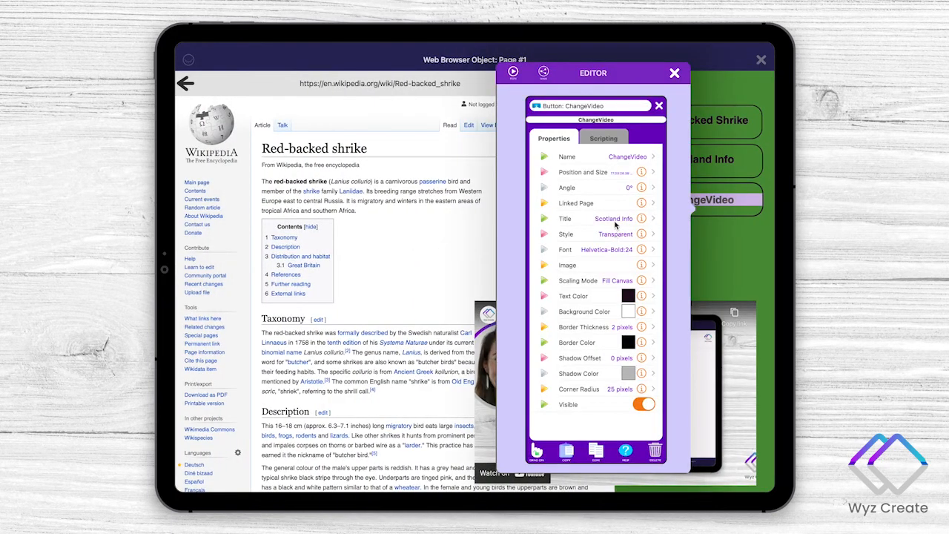
- Back in Wyz Create, set the ChangeVideo button's title to New Tutorial
click(614, 220)
text(New Tutorial)
key(Return)
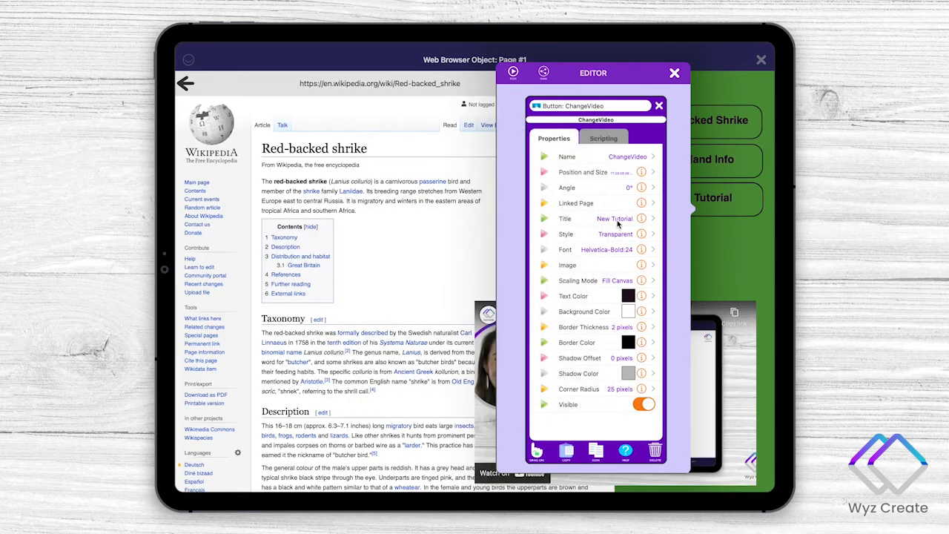
click(601, 140)
click(599, 159)
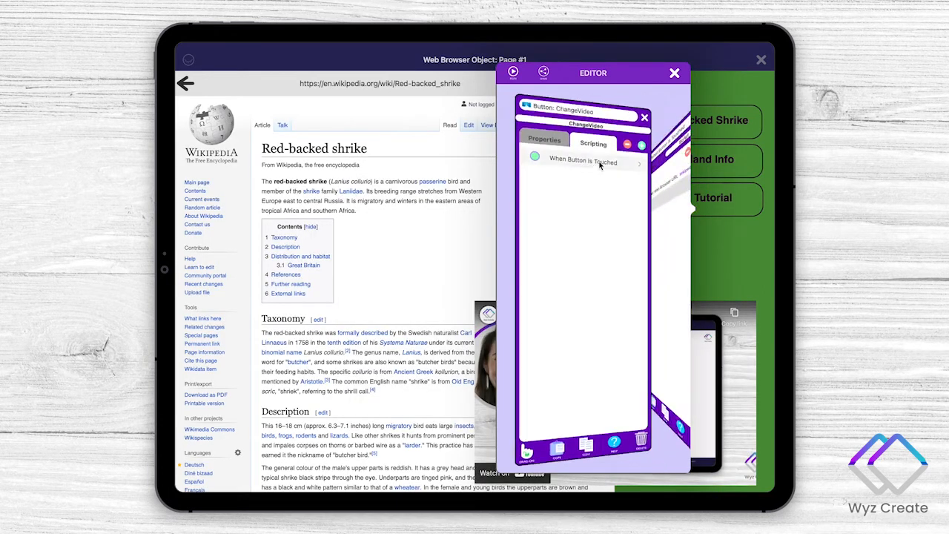
click(609, 160)
click(453, 126)
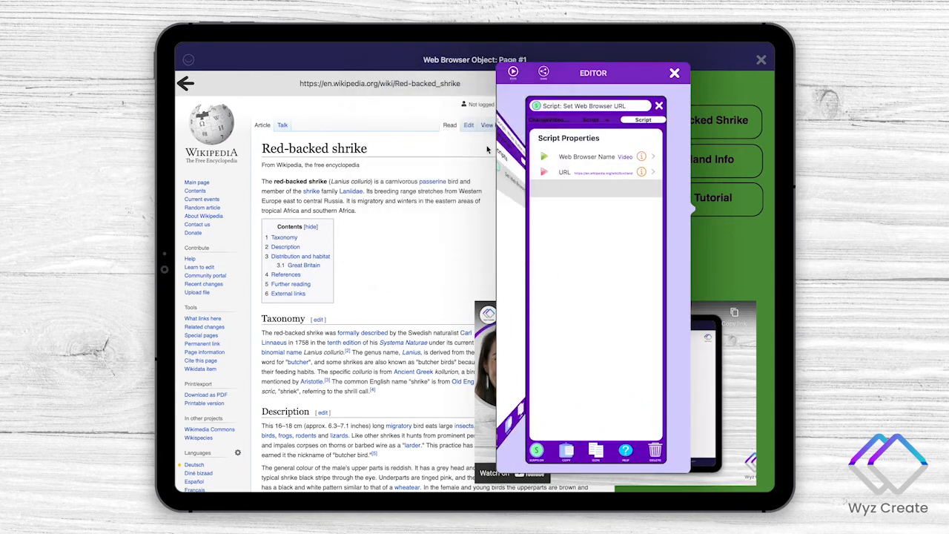
click(583, 177)
key(super+a)
key(super+v)
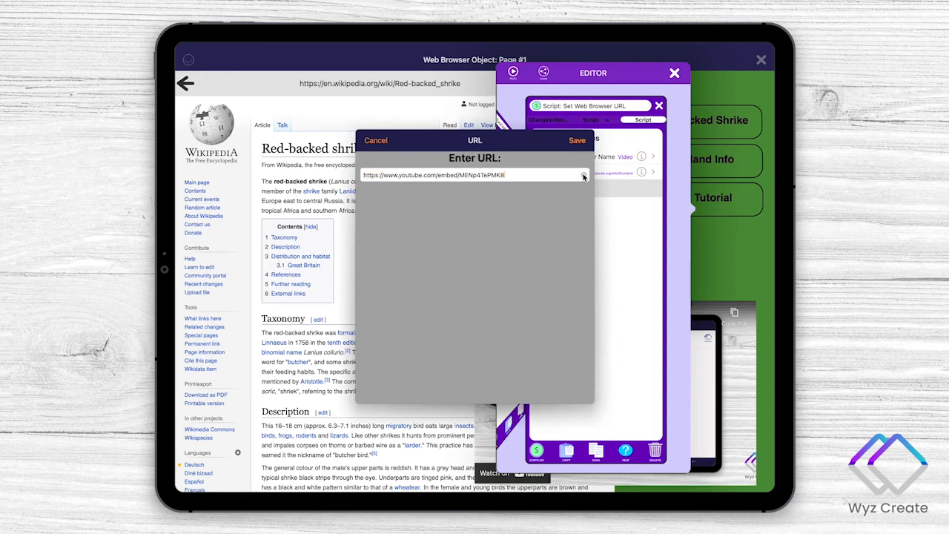
click(577, 140)
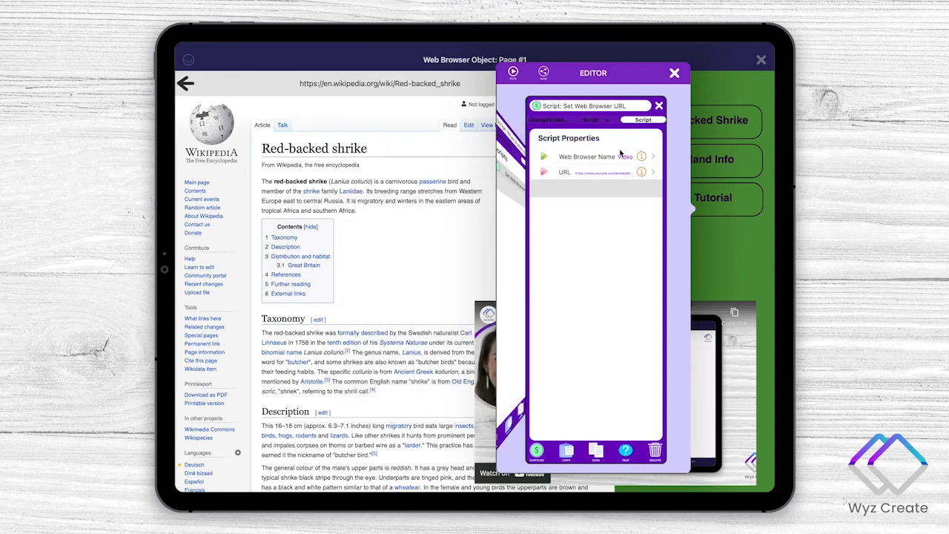
- Reopen the script's URL for editing, switch to the YouTube video, jump to its Intro to the Speech Bubble Object chapter, and pause at 11:41
click(642, 172)
key(super+a)
click(513, 175)
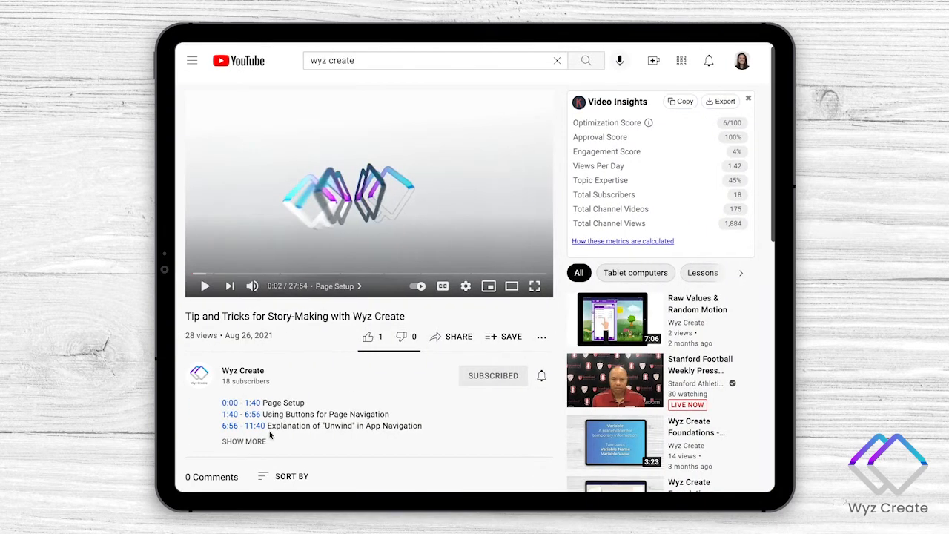
click(261, 442)
scroll(329, 428, down, 1)
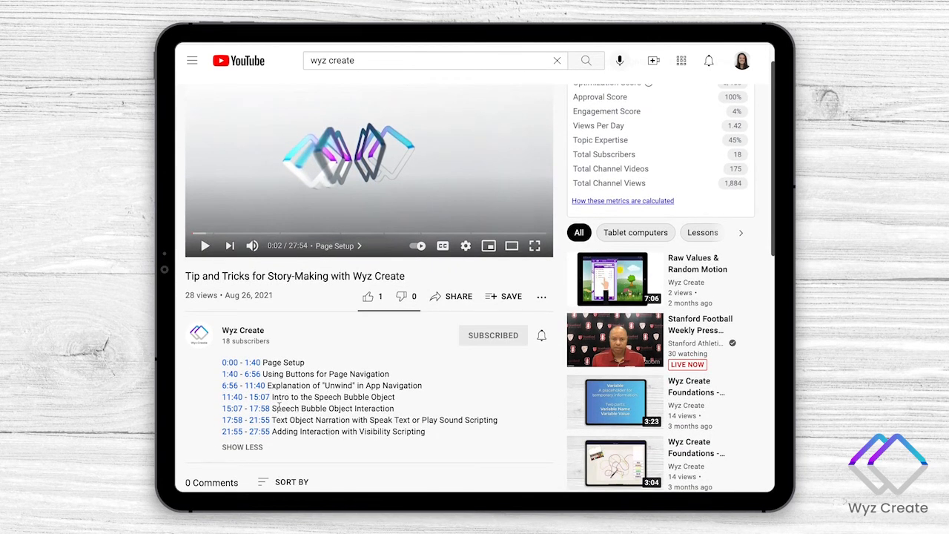
click(229, 401)
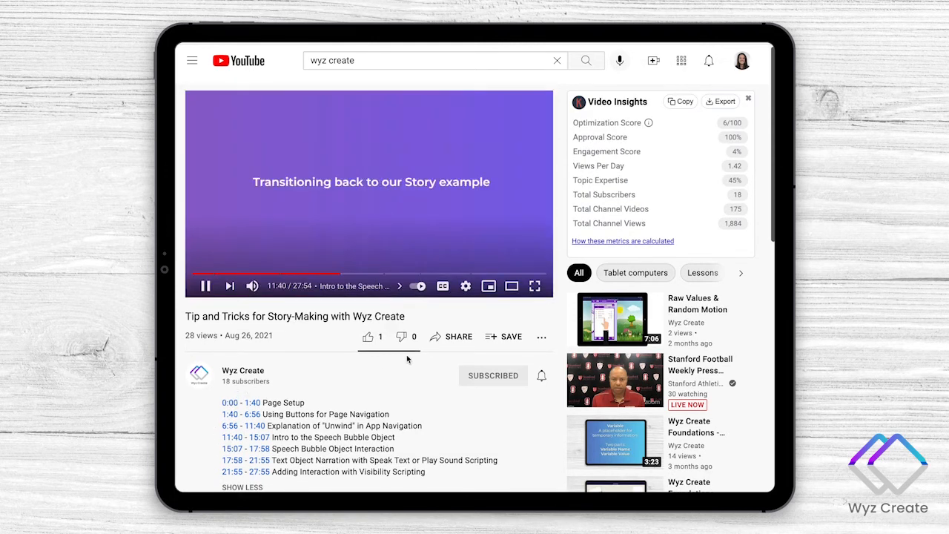
click(344, 206)
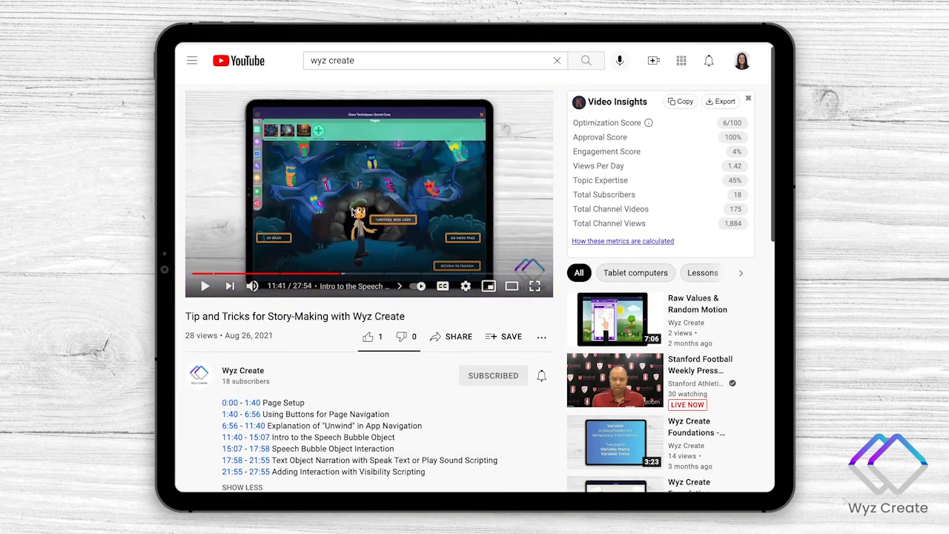
- Copy the video's embed URL with playback starting at 11:41 and save it as the ChangeVideo script's URL in Wyz Create
click(450, 338)
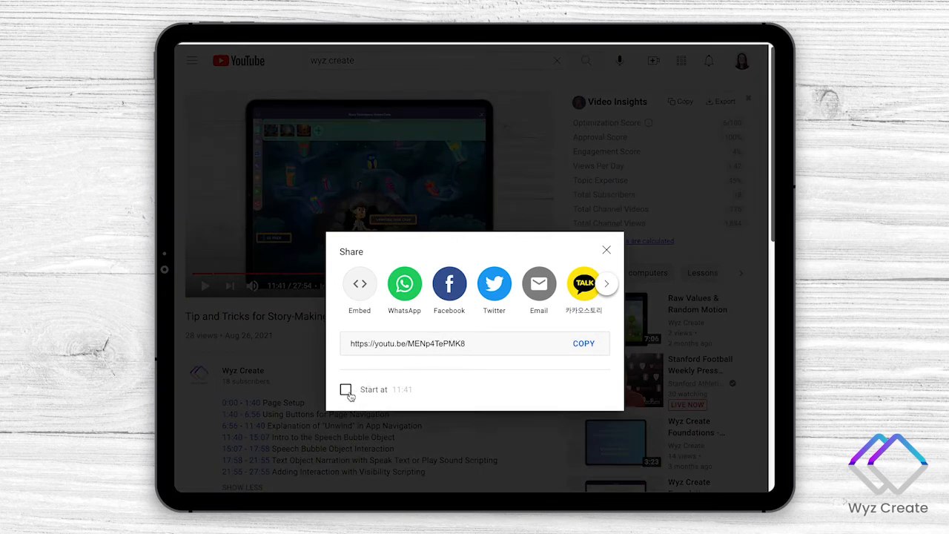
click(346, 389)
click(360, 287)
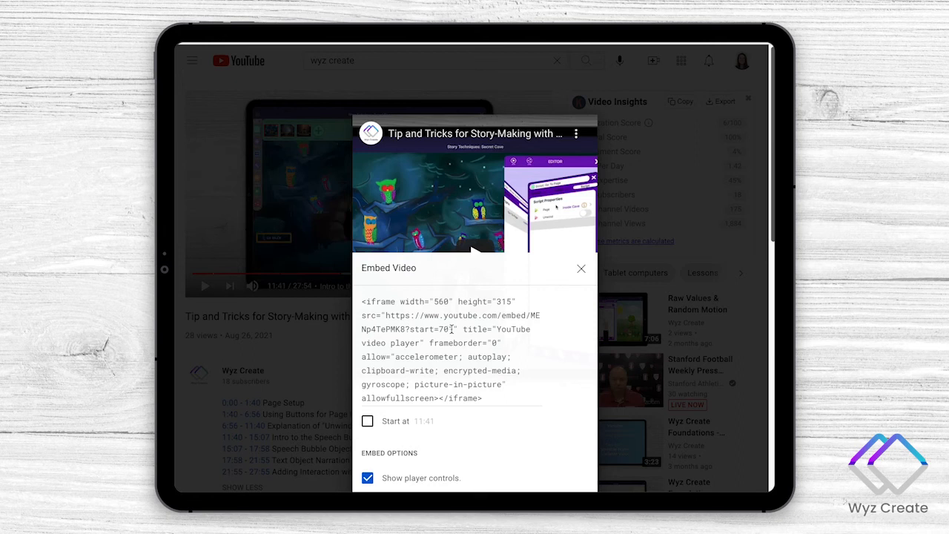
drag(452, 329, 386, 315)
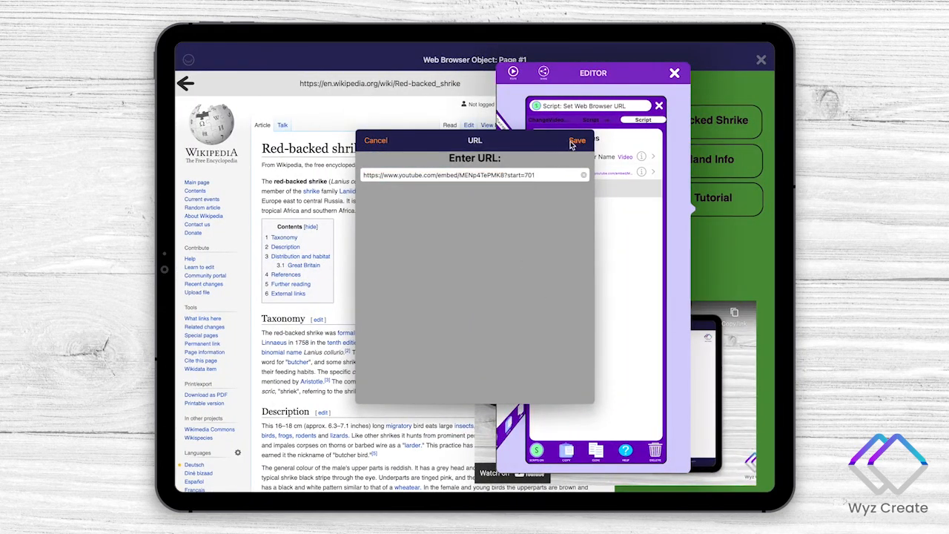
click(574, 141)
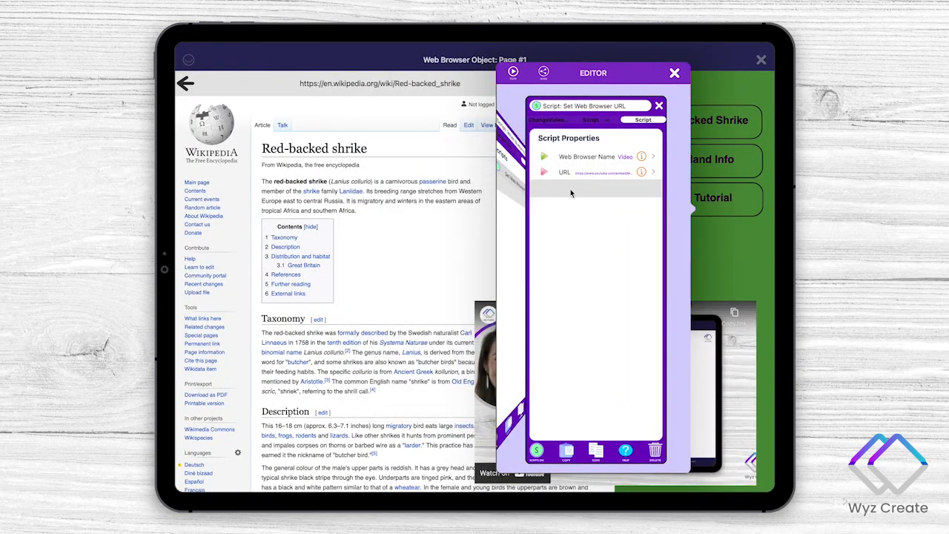
- Run the app, test all three buttons, play and pause the new tutorial video, and return to the page canvas
click(512, 72)
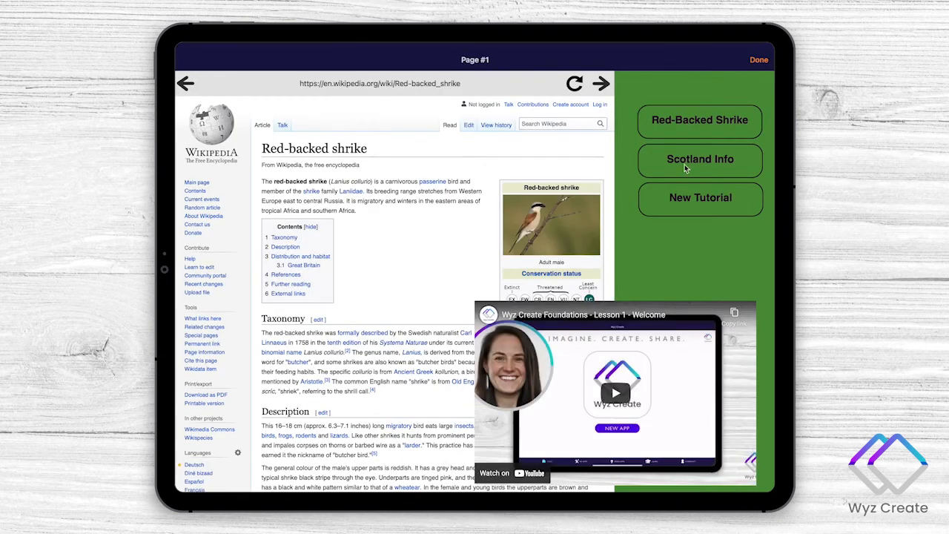
click(686, 159)
click(714, 120)
click(685, 158)
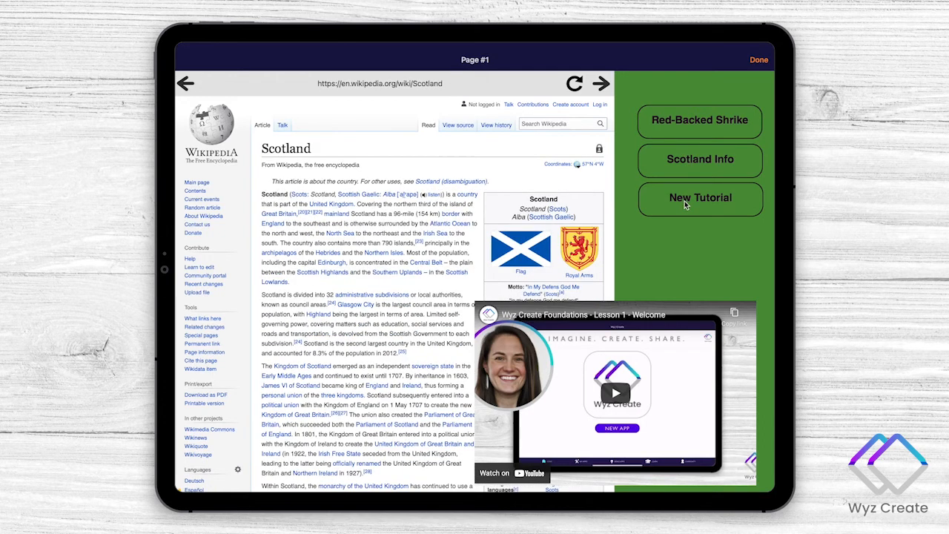
click(684, 200)
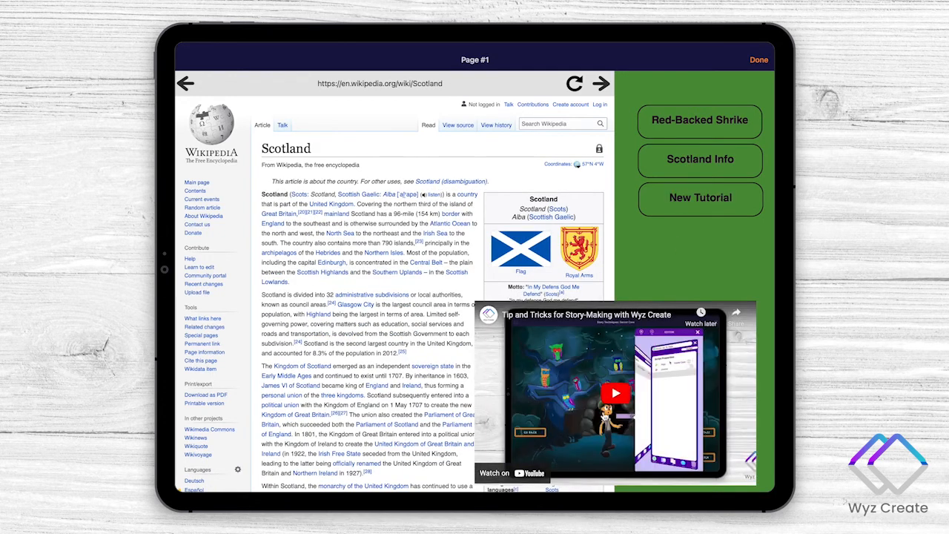
click(615, 394)
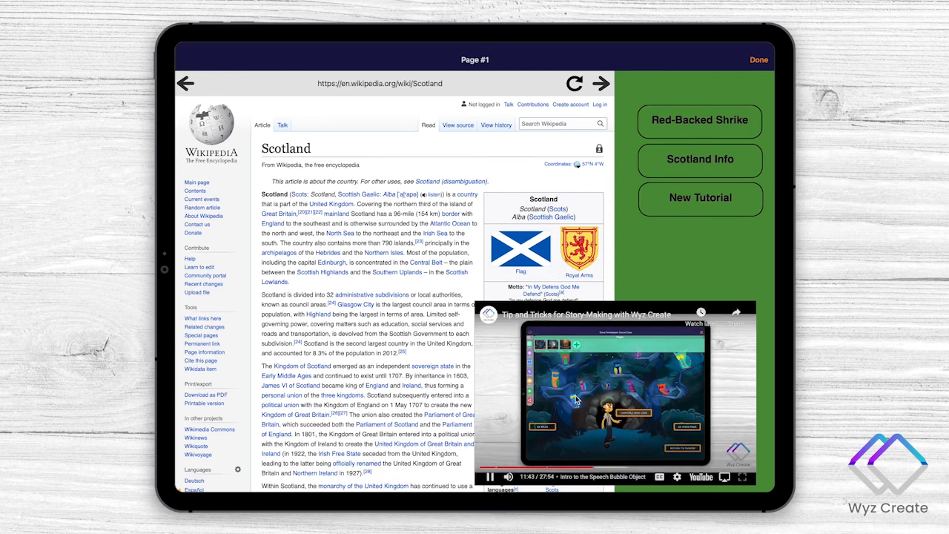
click(575, 391)
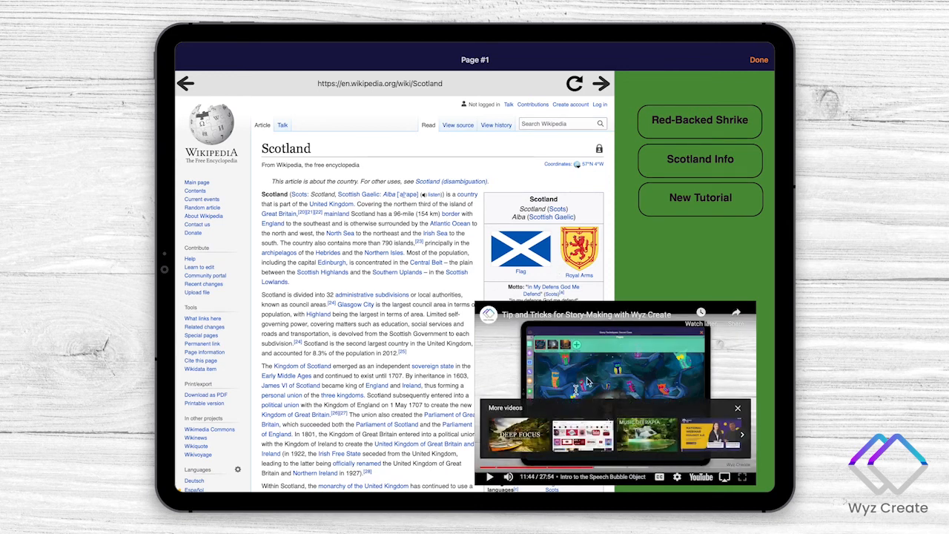
click(757, 62)
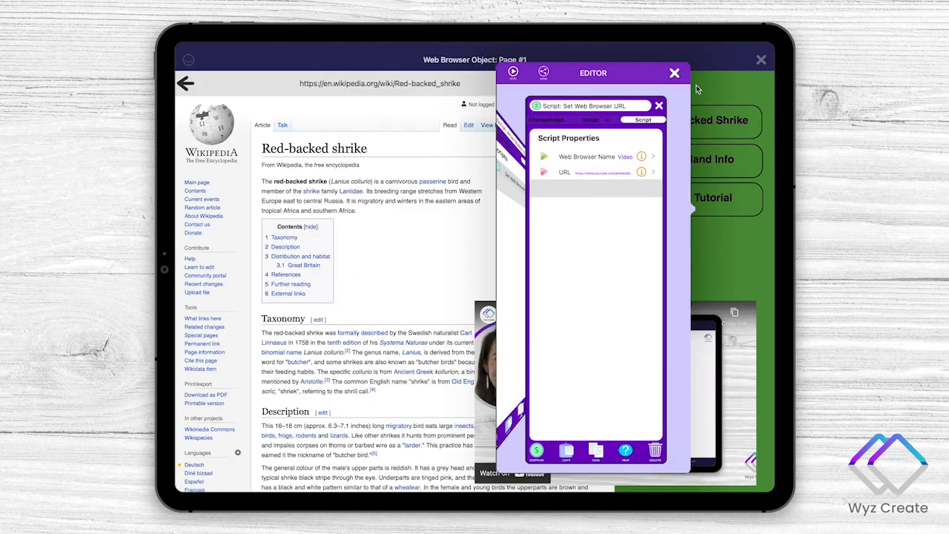
click(673, 74)
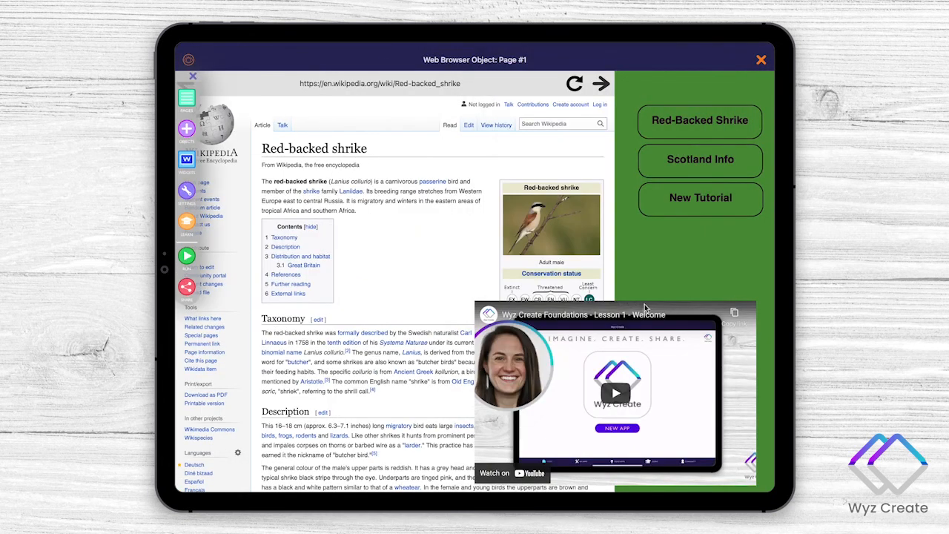